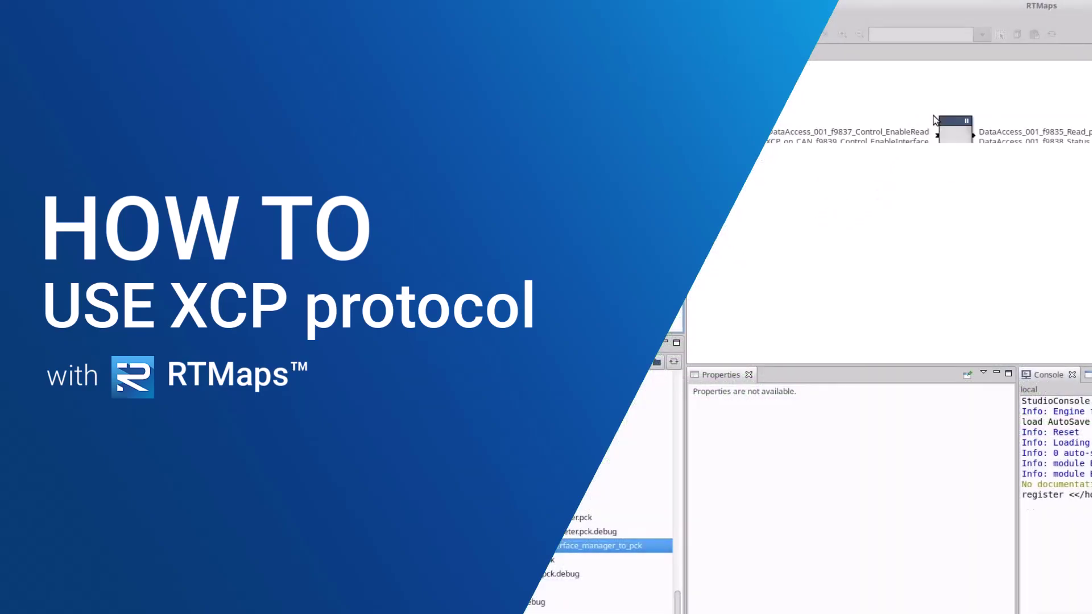
Select the component in the RTMaps diagram to show its settings.
{"action": "left_click", "coordinate": [957, 149]}
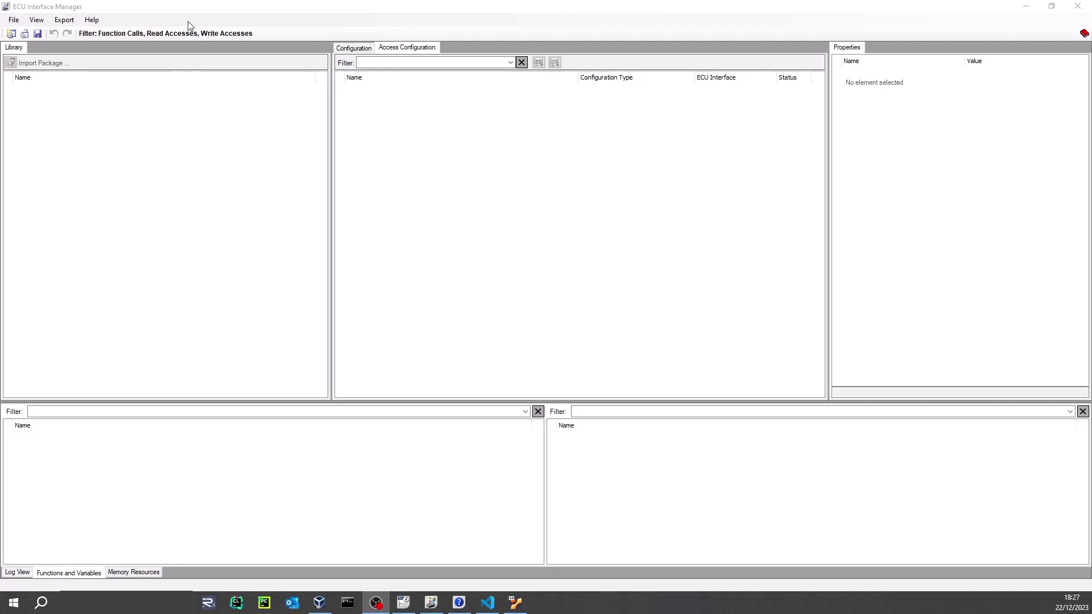
Read the ECU Interface Manager basics help page, then view xcp_demo.a2l in VS Code.
{"action": "left_click", "coordinate": [460, 604]}
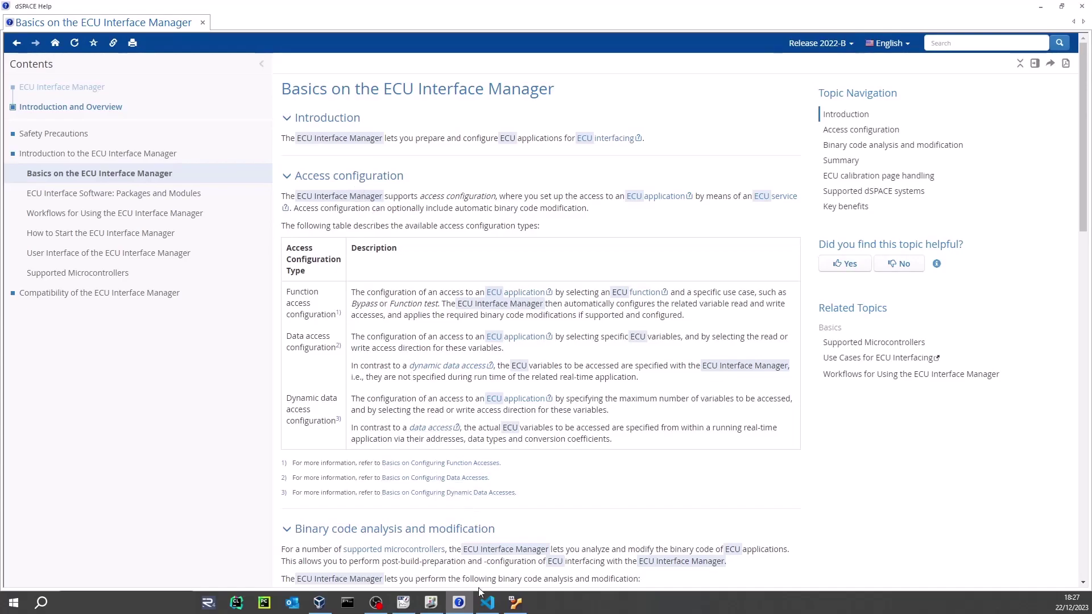
{"action": "left_click", "coordinate": [487, 603]}
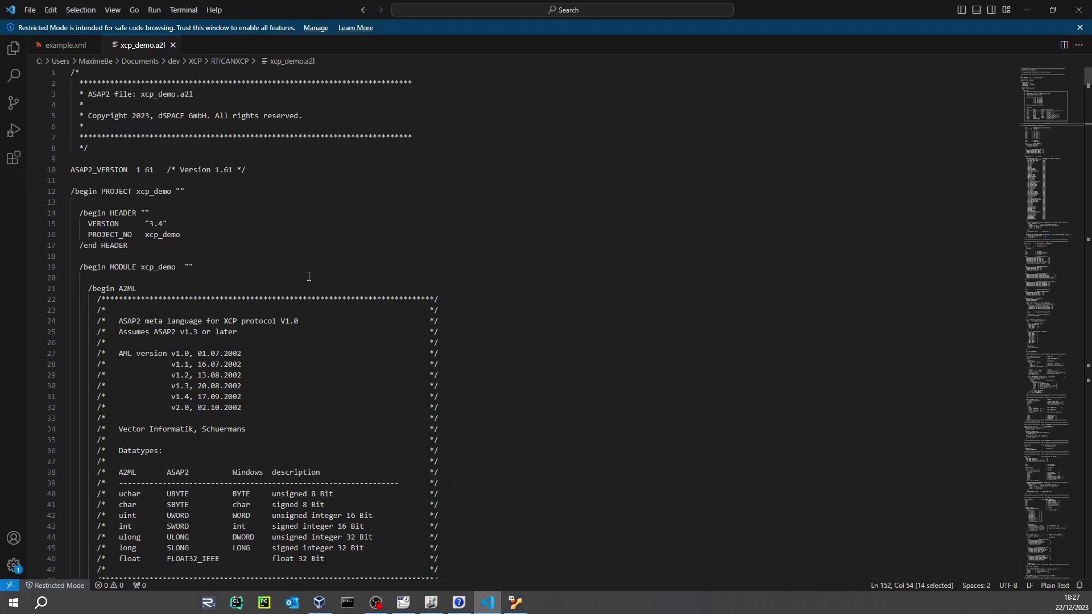
Inspect example.xml and its line-17 reference to file xcp_demo.a2l.
{"action": "left_click", "coordinate": [67, 45]}
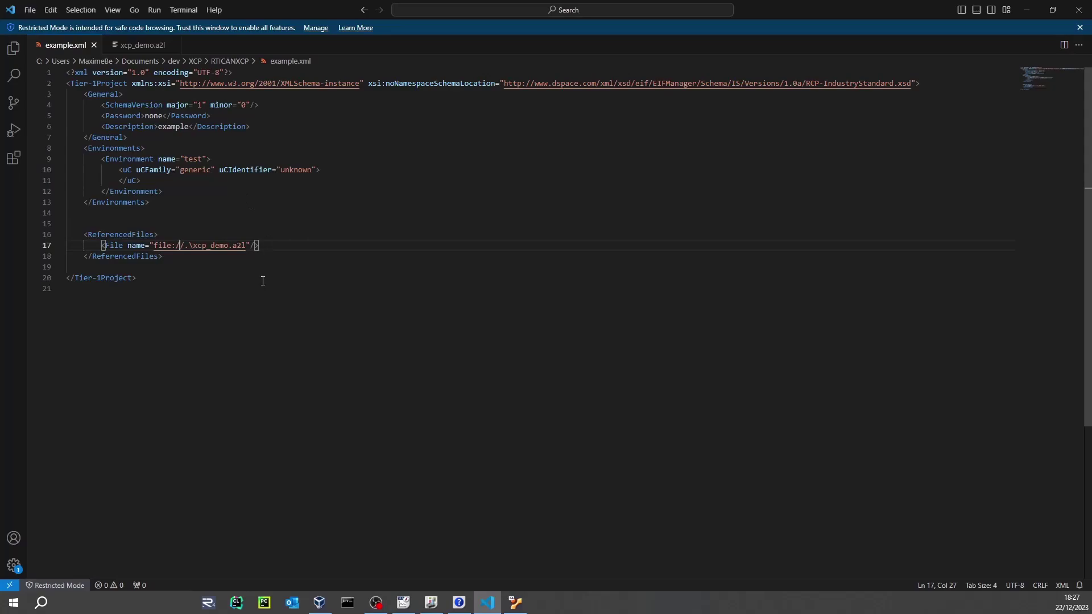
{"action": "double_click", "coordinate": [230, 245]}
{"action": "key", "text": "ctrl+a"}
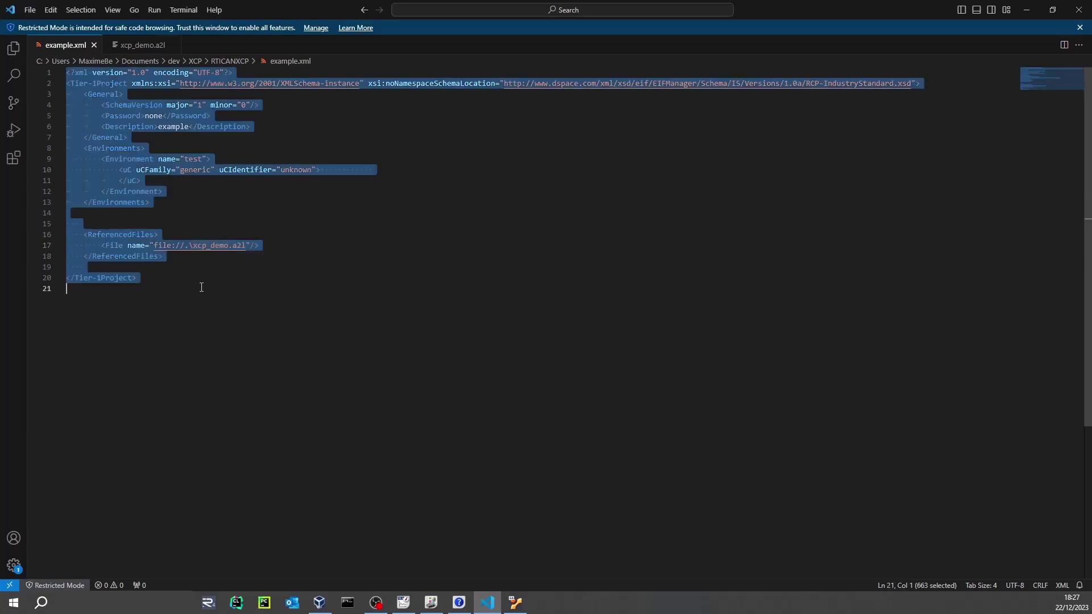
{"action": "left_click", "coordinate": [219, 317]}
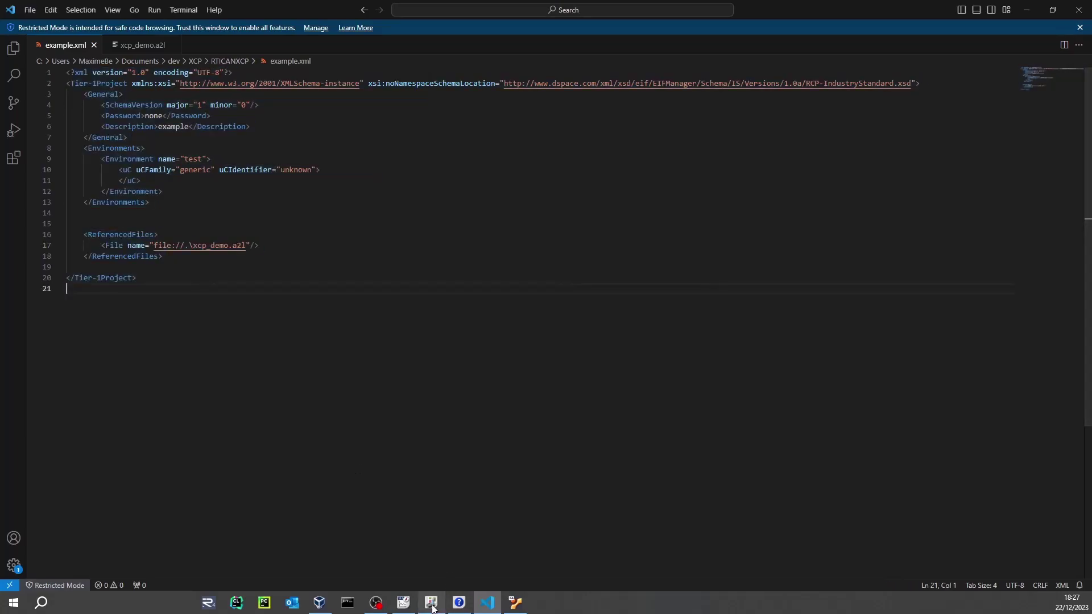
Create a new project, Project_003, in ECU Interface Manager.
{"action": "key", "text": "alt+Tab"}
{"action": "left_click", "coordinate": [14, 19]}
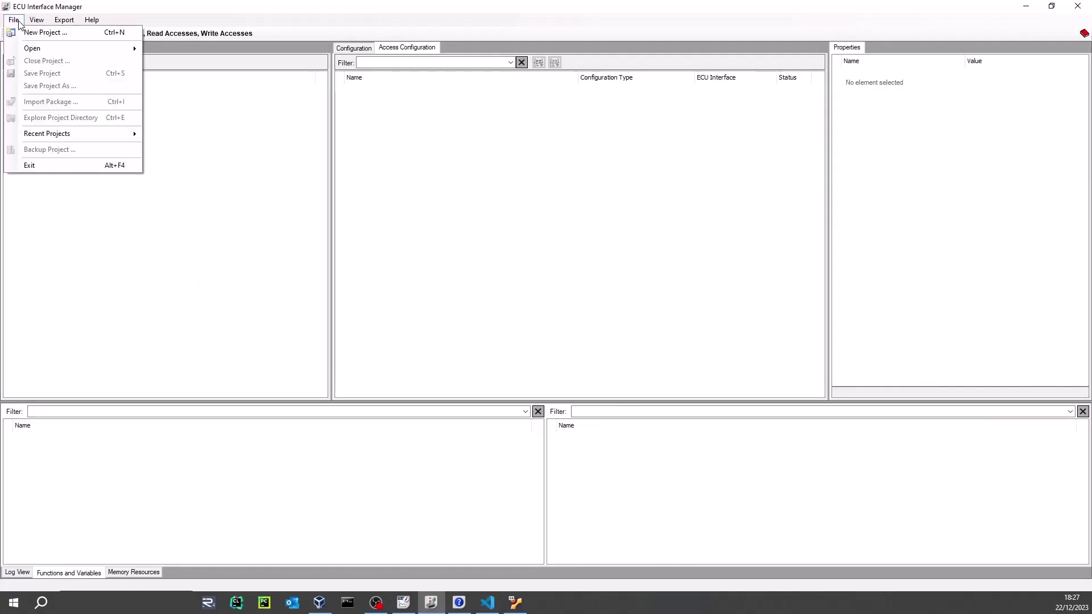
{"action": "left_click", "coordinate": [33, 33]}
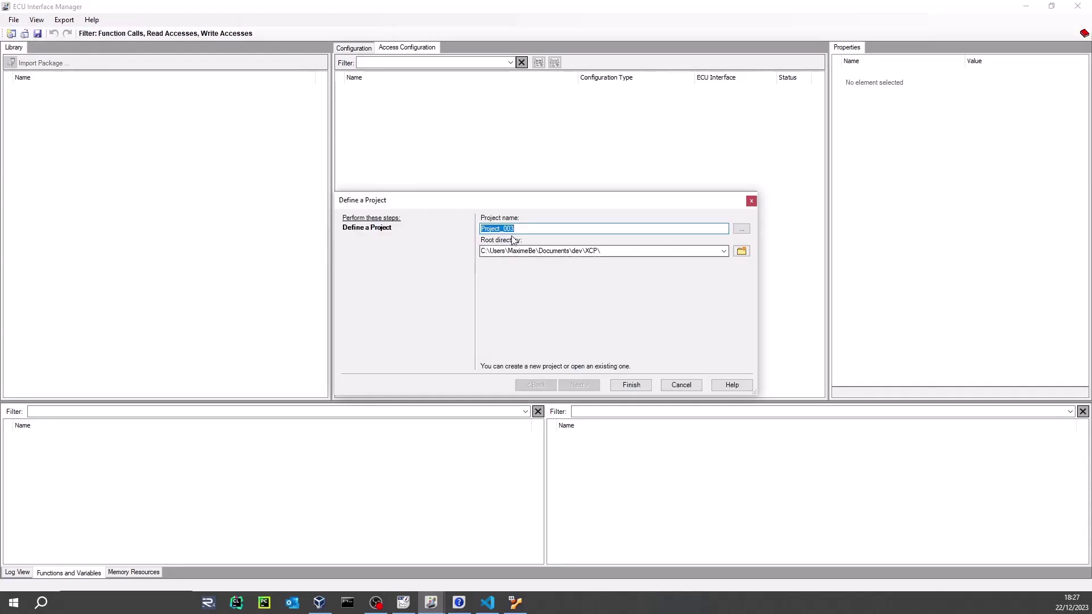
{"action": "left_click", "coordinate": [645, 384]}
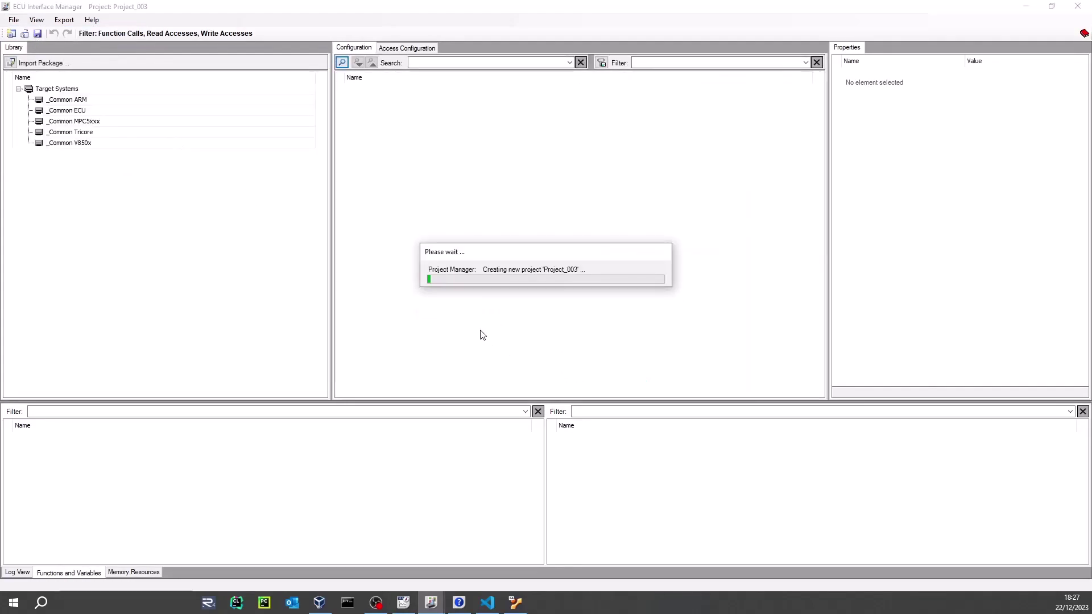
Import example.xml as a package into the library.
{"action": "left_click", "coordinate": [17, 20]}
{"action": "left_click", "coordinate": [80, 101]}
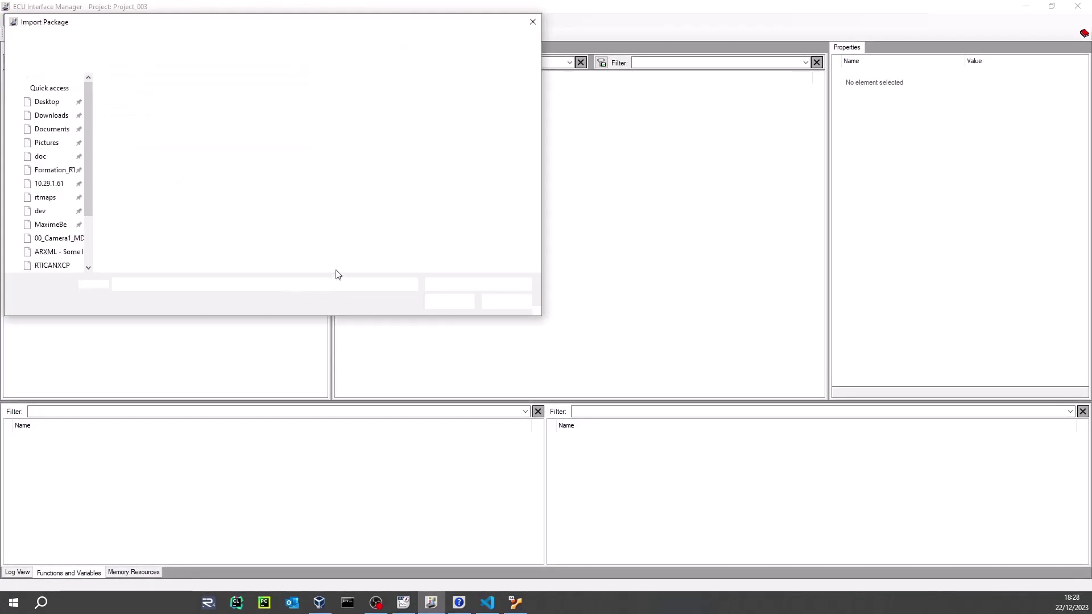
{"action": "double_click", "coordinate": [144, 126]}
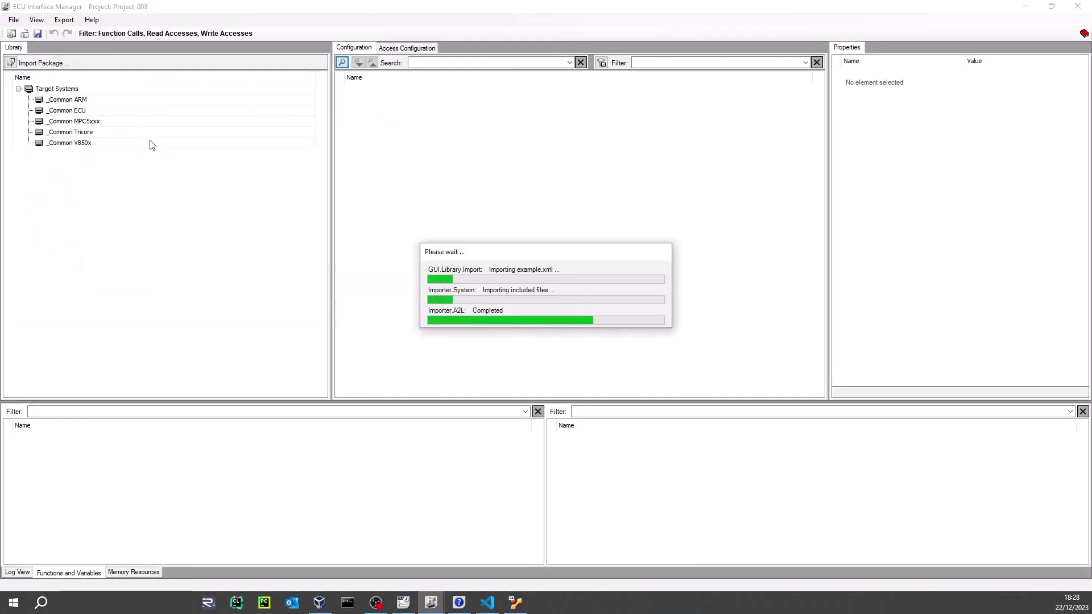
Add _Common ECU to the configuration and place the example module under it.
{"action": "right_click", "coordinate": [72, 112]}
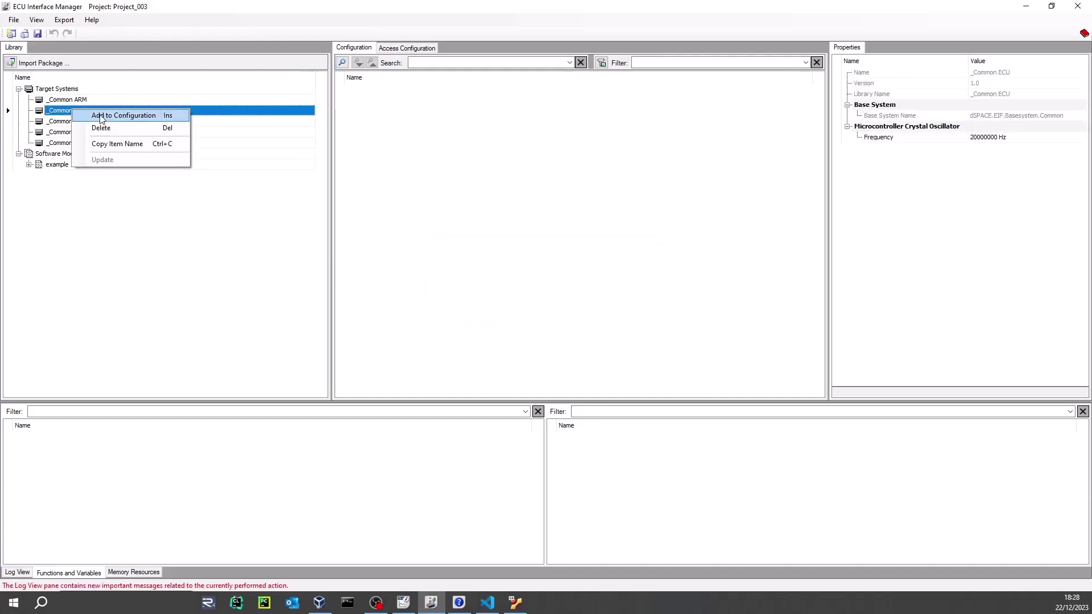
{"action": "left_click", "coordinate": [102, 113]}
{"action": "double_click", "coordinate": [48, 165]}
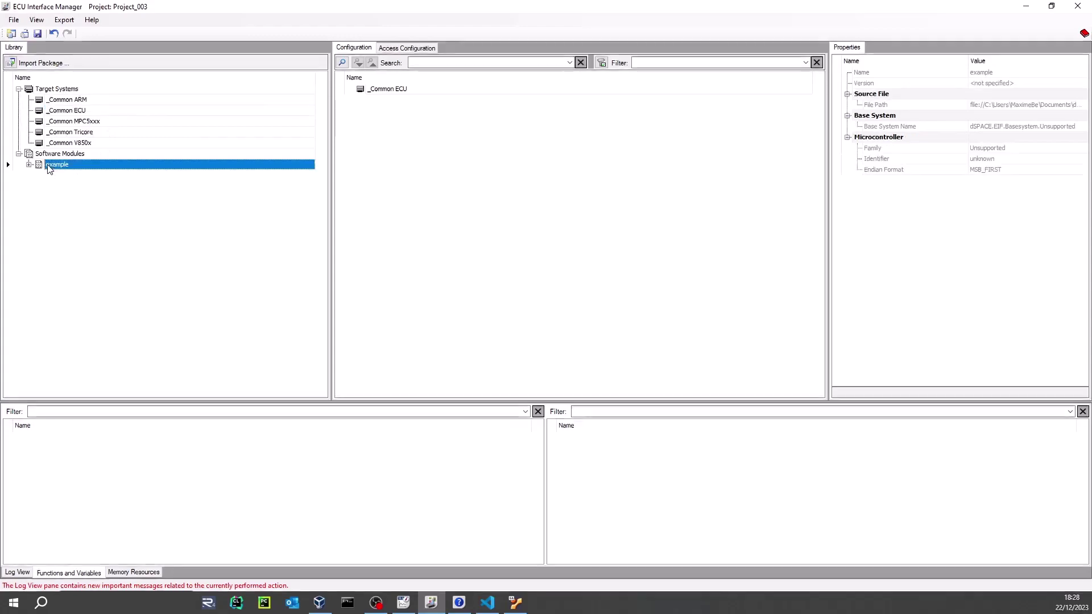
{"action": "left_click_drag", "start_coordinate": [48, 165], "coordinate": [388, 91]}
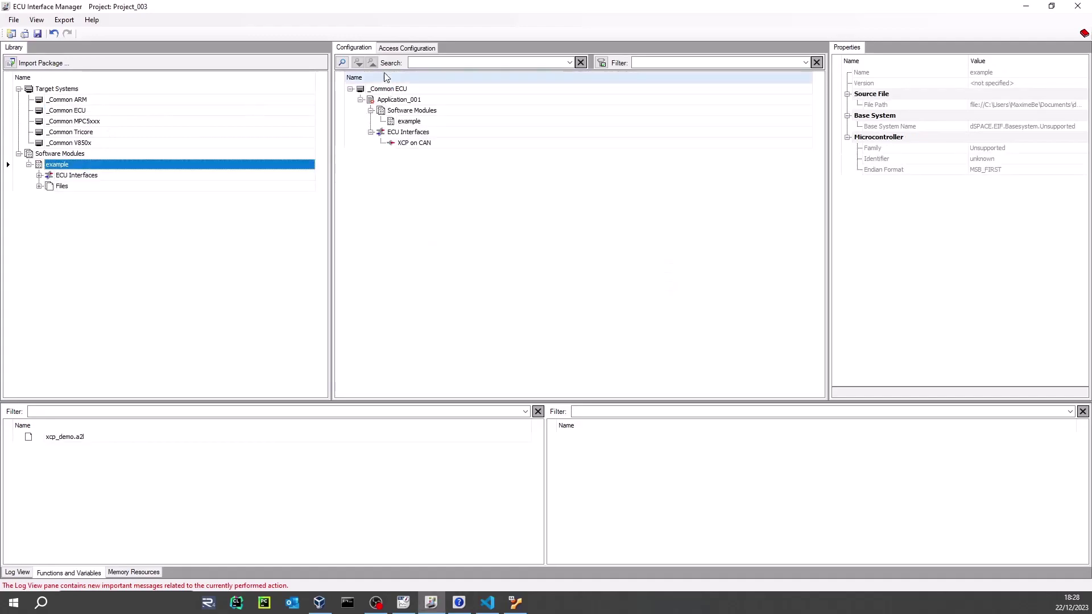
Add DataAccess_001 set to Read from ECU using XCP on CAN.
{"action": "left_click", "coordinate": [406, 48]}
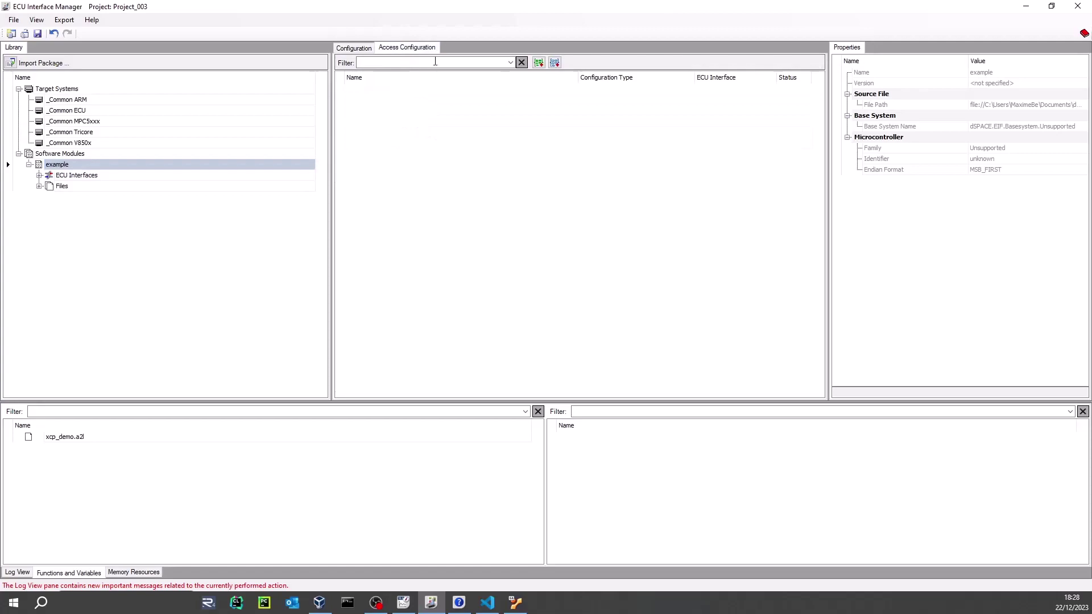
{"action": "left_click", "coordinate": [538, 64]}
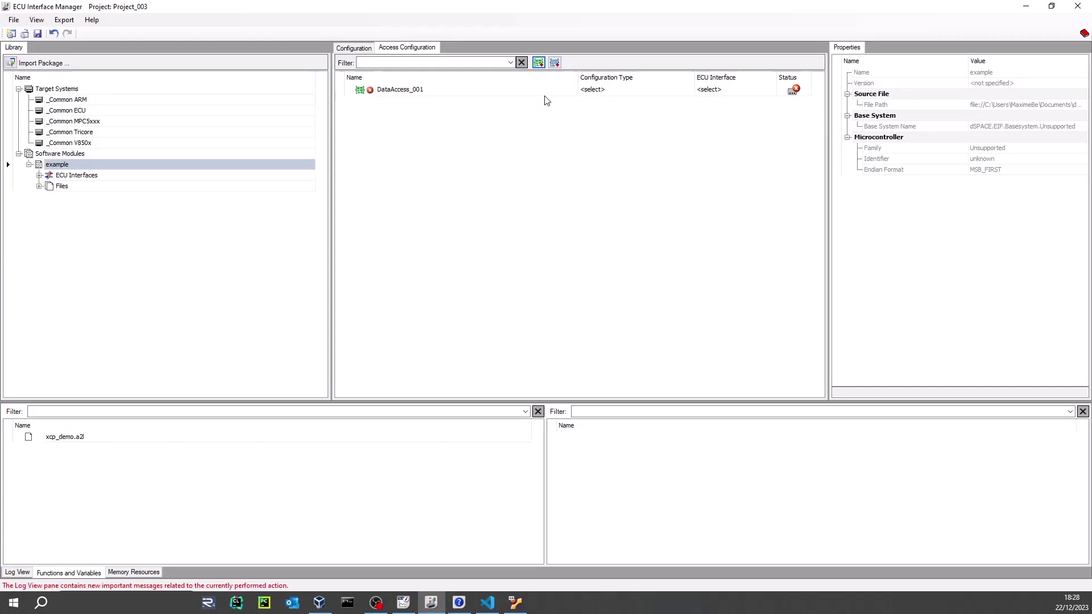
{"action": "left_click", "coordinate": [650, 94]}
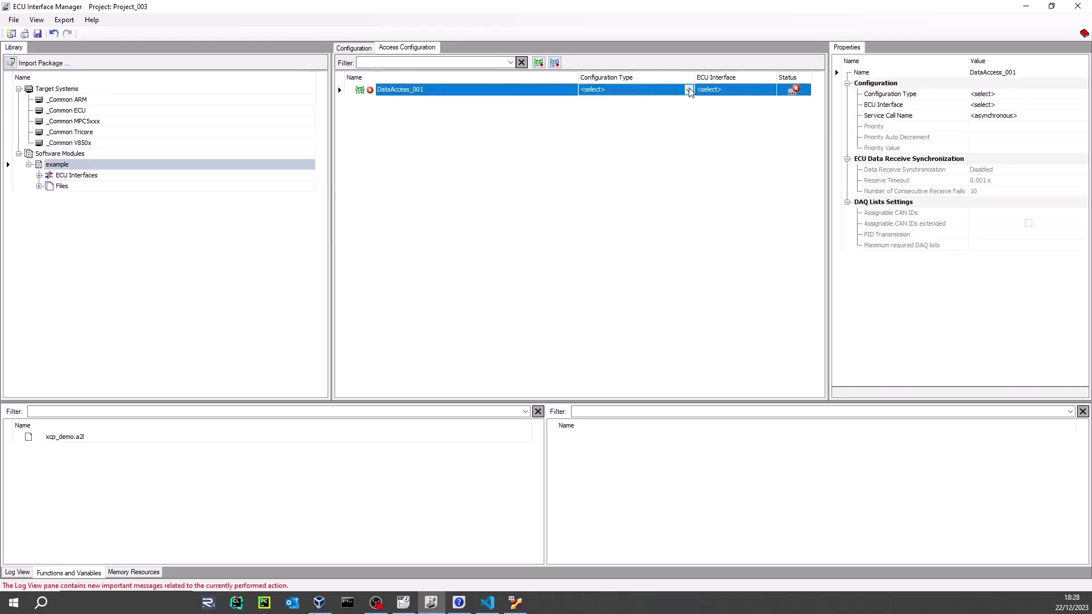
{"action": "left_click", "coordinate": [669, 93]}
{"action": "left_click", "coordinate": [613, 101]}
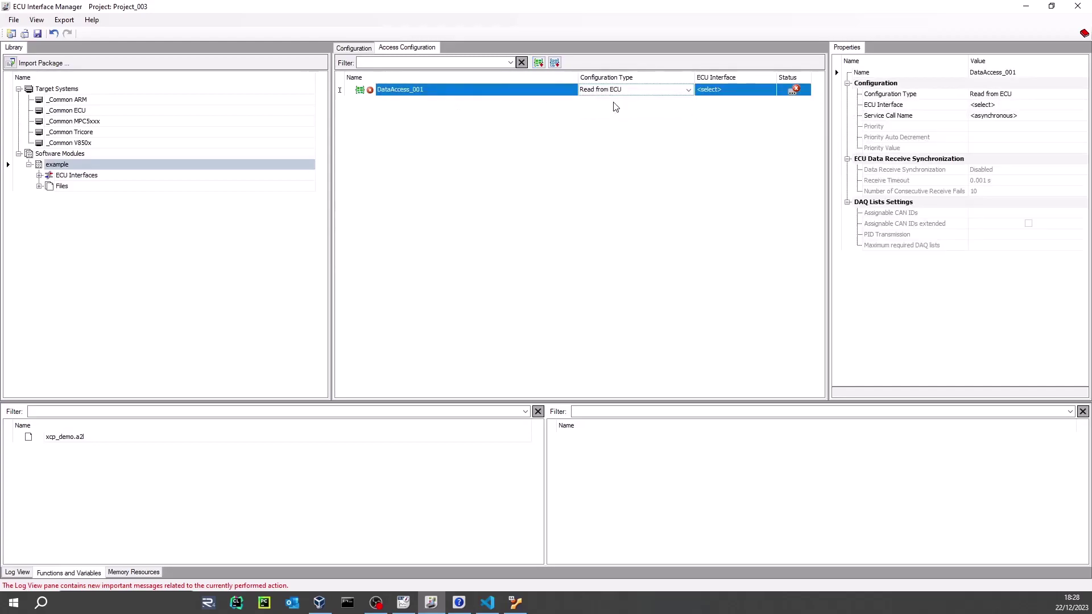
{"action": "left_click", "coordinate": [762, 91]}
{"action": "left_click", "coordinate": [770, 90]}
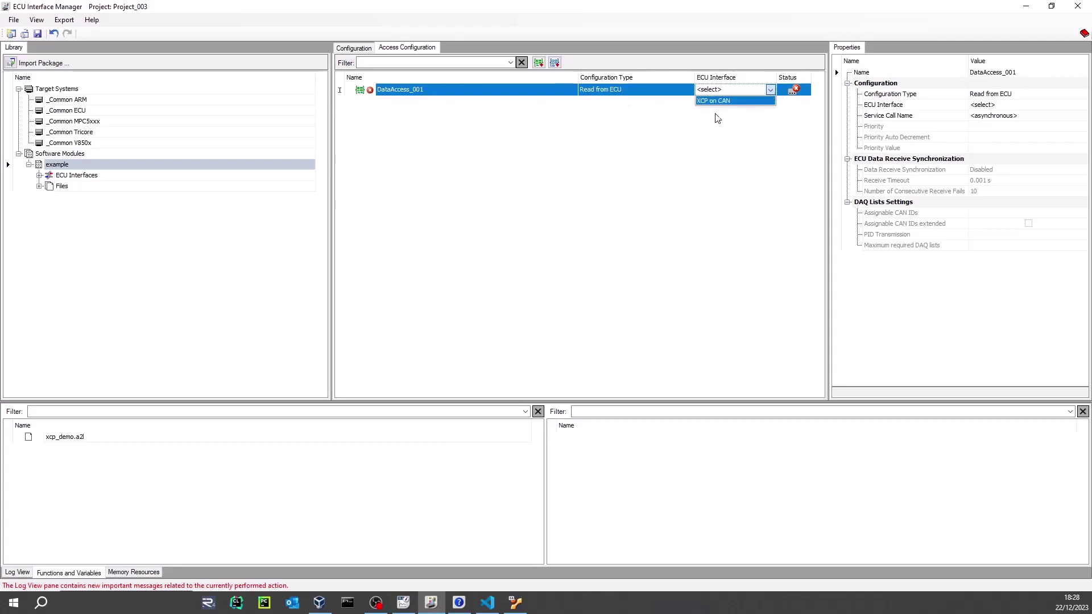
{"action": "left_click", "coordinate": [708, 102]}
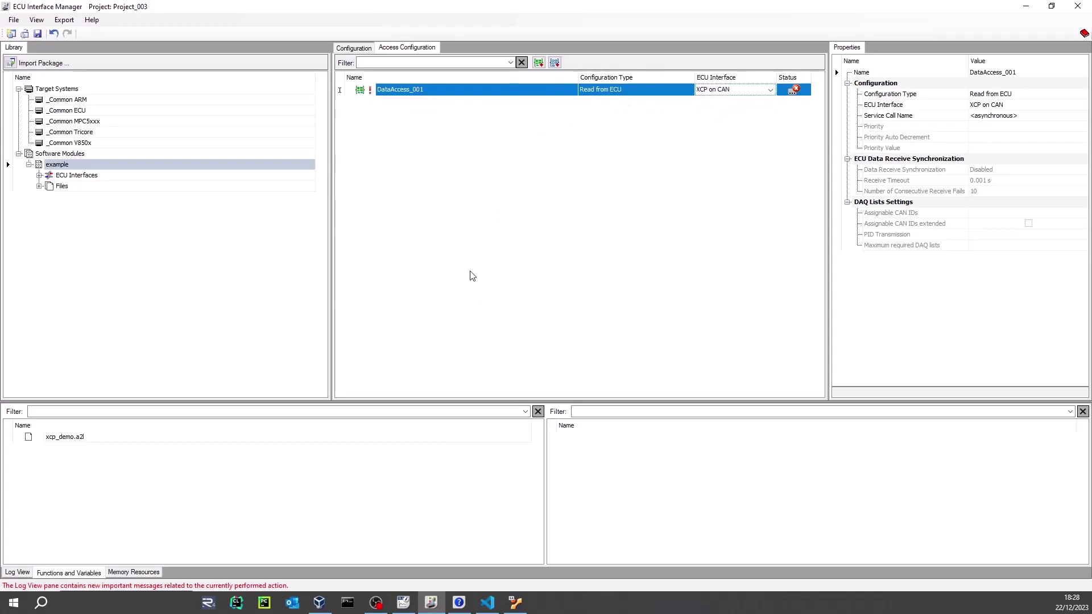
Add DataAccess_002 set to Write to ECU using XCP on CAN.
{"action": "left_click", "coordinate": [539, 62]}
{"action": "left_click", "coordinate": [398, 104]}
{"action": "left_click", "coordinate": [613, 102]}
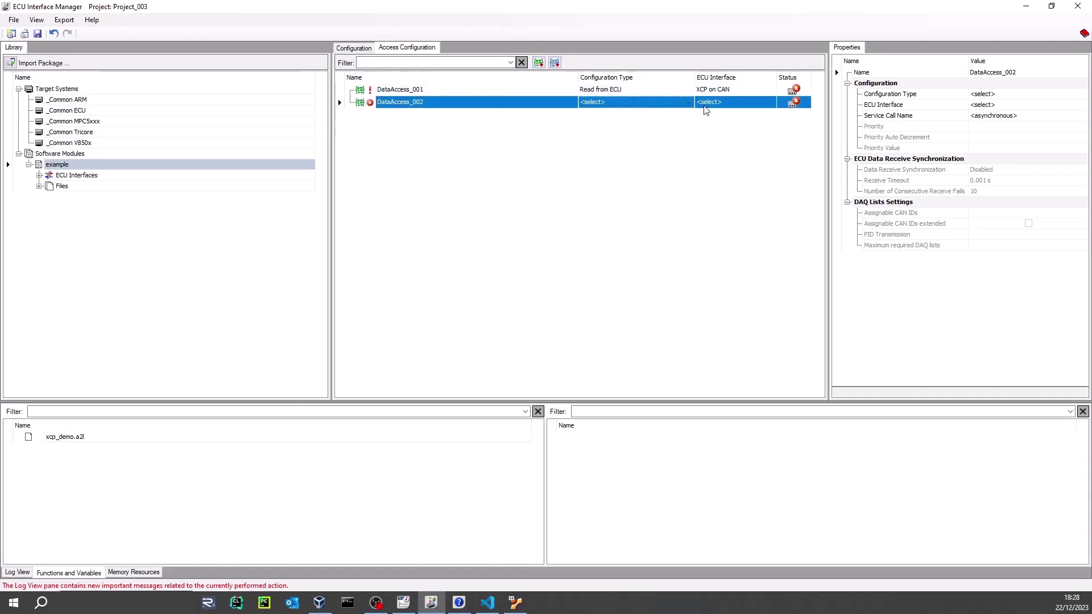
{"action": "left_click", "coordinate": [688, 102]}
{"action": "left_click", "coordinate": [591, 121]}
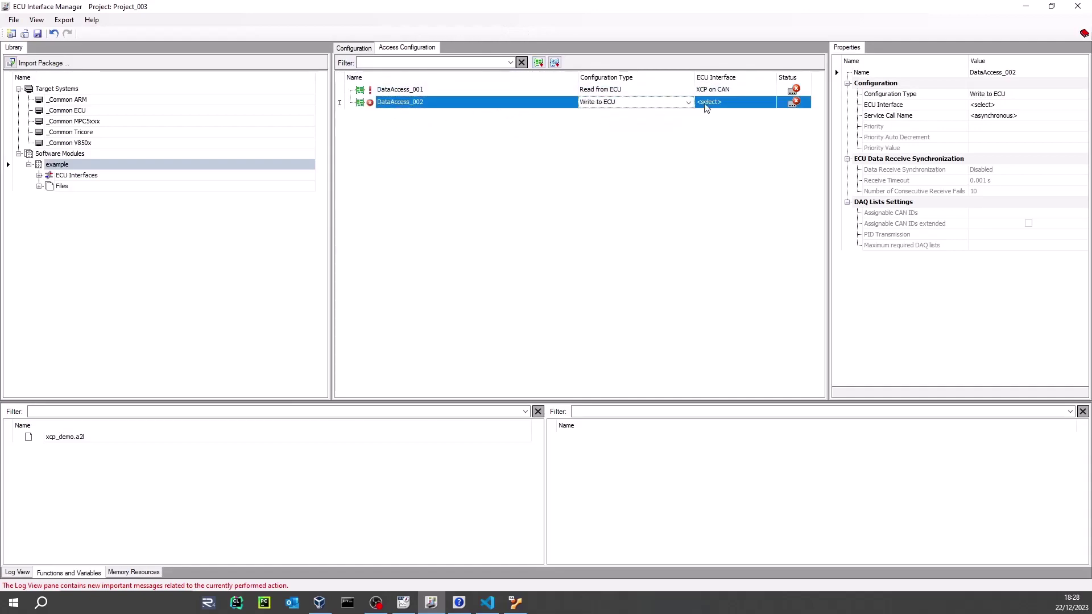
{"action": "left_click", "coordinate": [734, 102]}
{"action": "left_click", "coordinate": [769, 102]}
{"action": "left_click", "coordinate": [730, 113]}
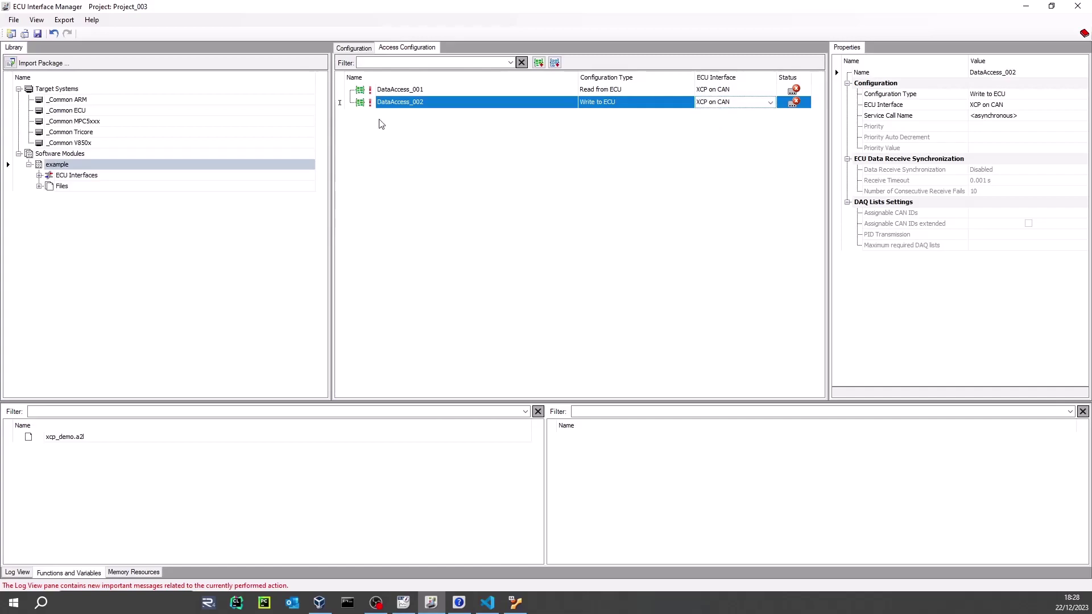
Assign pulse_sys_out from xcp_demo.a2l to both DataAccess_001 and DataAccess_002.
{"action": "left_click", "coordinate": [59, 439]}
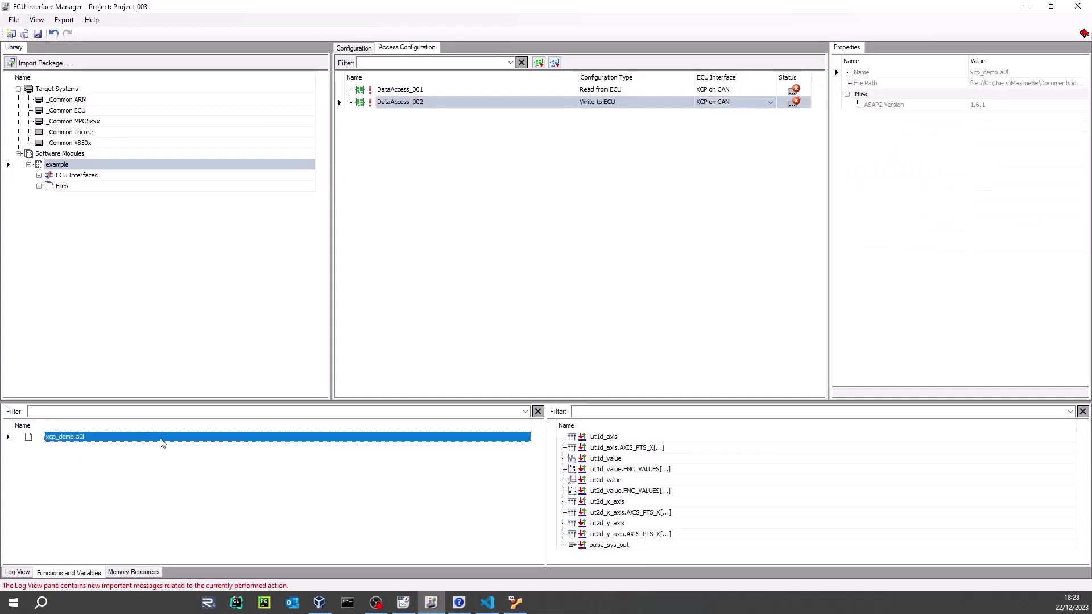
{"action": "left_click_drag", "start_coordinate": [606, 546], "coordinate": [398, 92]}
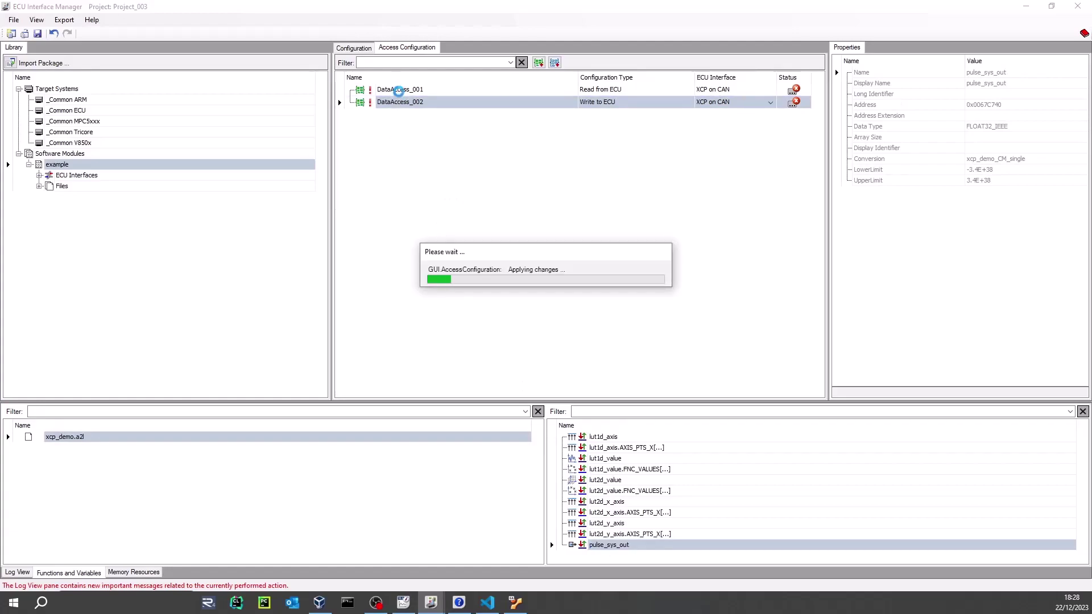
{"action": "left_click_drag", "start_coordinate": [608, 549], "coordinate": [418, 102]}
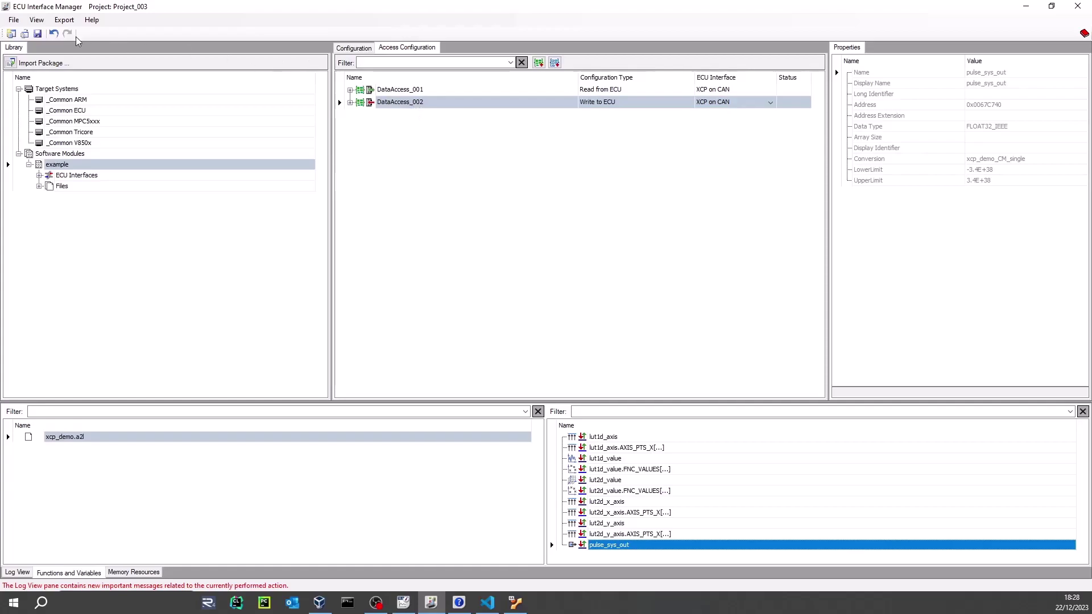
{"action": "left_click", "coordinate": [64, 20]}
Attach a Container exporter with the default file name to Application_001 and run the export.
{"action": "left_click", "coordinate": [99, 31]}
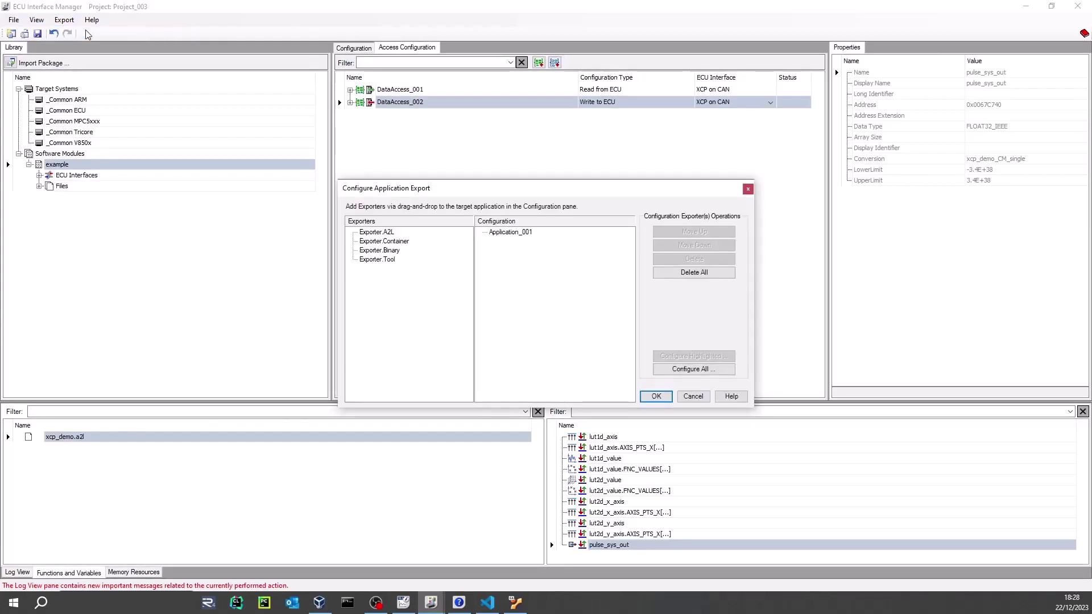
{"action": "left_click", "coordinate": [389, 241]}
{"action": "left_click_drag", "start_coordinate": [381, 245], "coordinate": [510, 233]}
{"action": "left_click", "coordinate": [693, 369]}
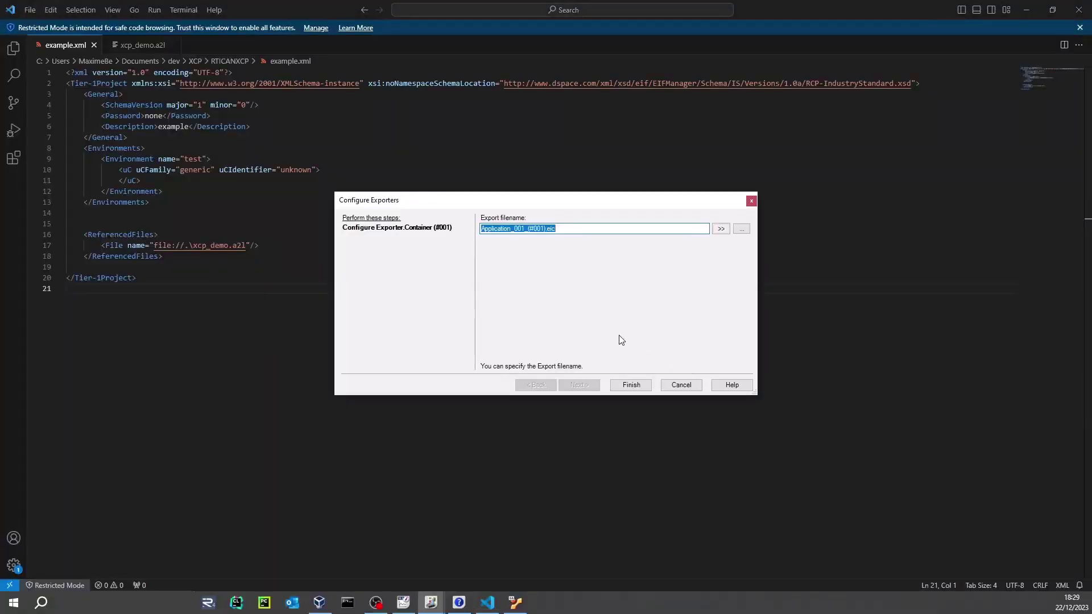
{"action": "left_click", "coordinate": [632, 385]}
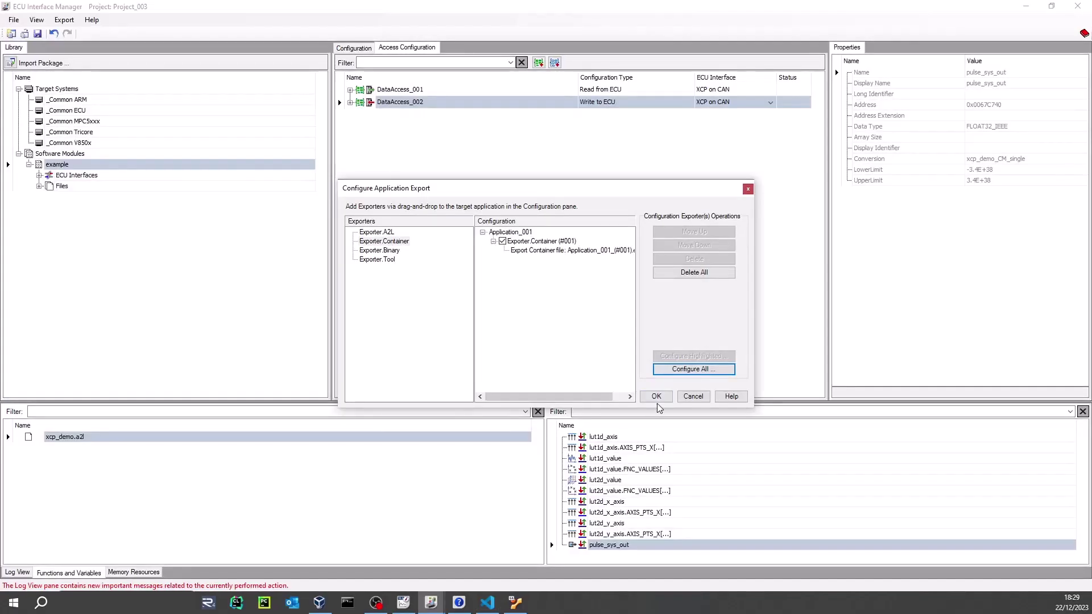
{"action": "left_click", "coordinate": [654, 398]}
{"action": "left_click", "coordinate": [65, 19]}
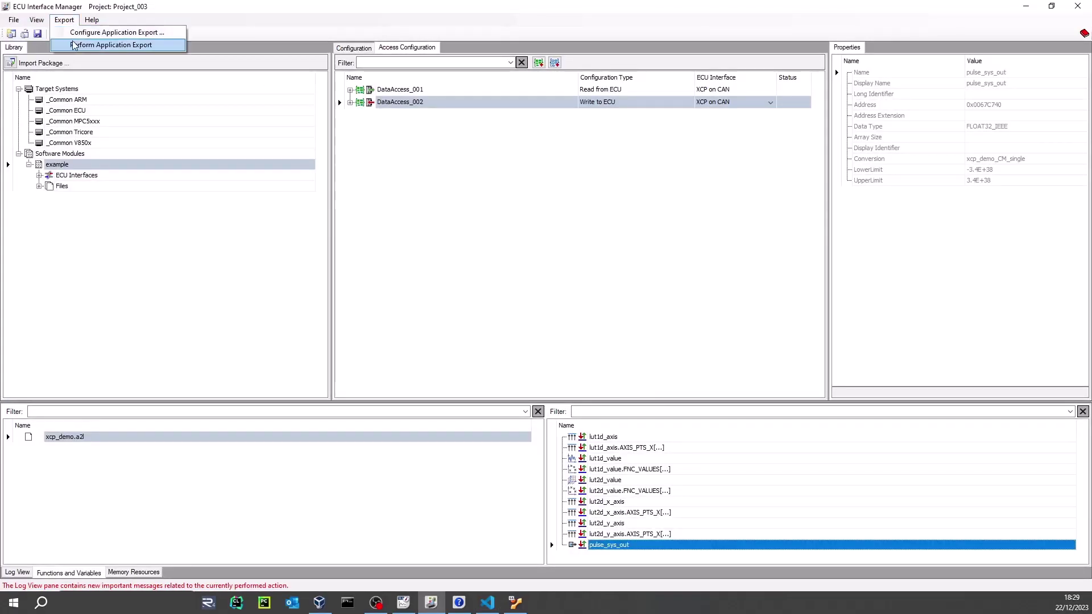
{"action": "left_click", "coordinate": [76, 45]}
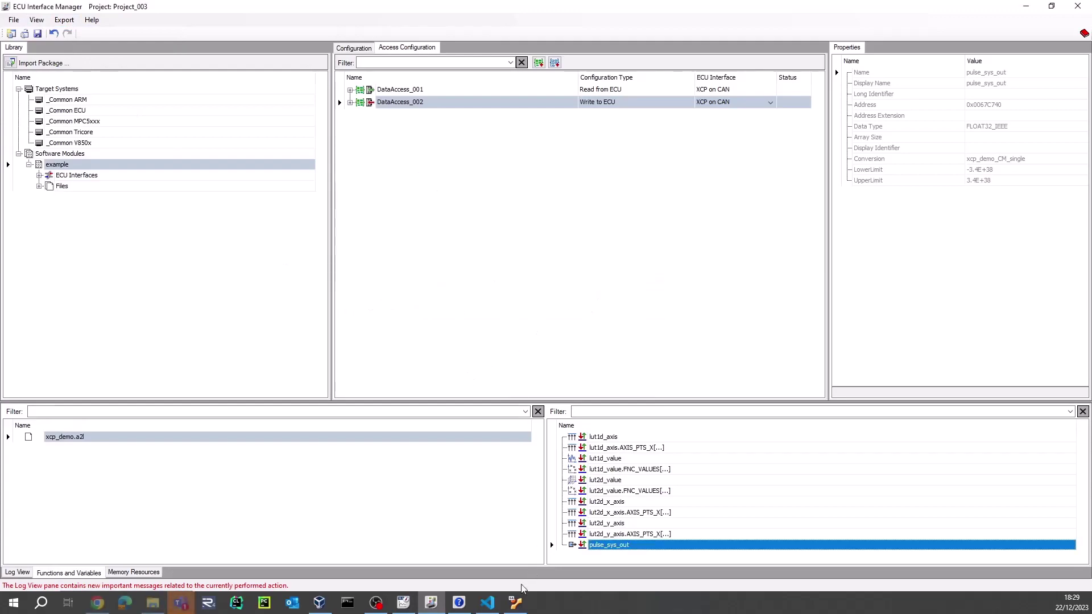
Switch to the Xubuntu machine running RTMaps and bring the terminal forward.
{"action": "left_click", "coordinate": [514, 602]}
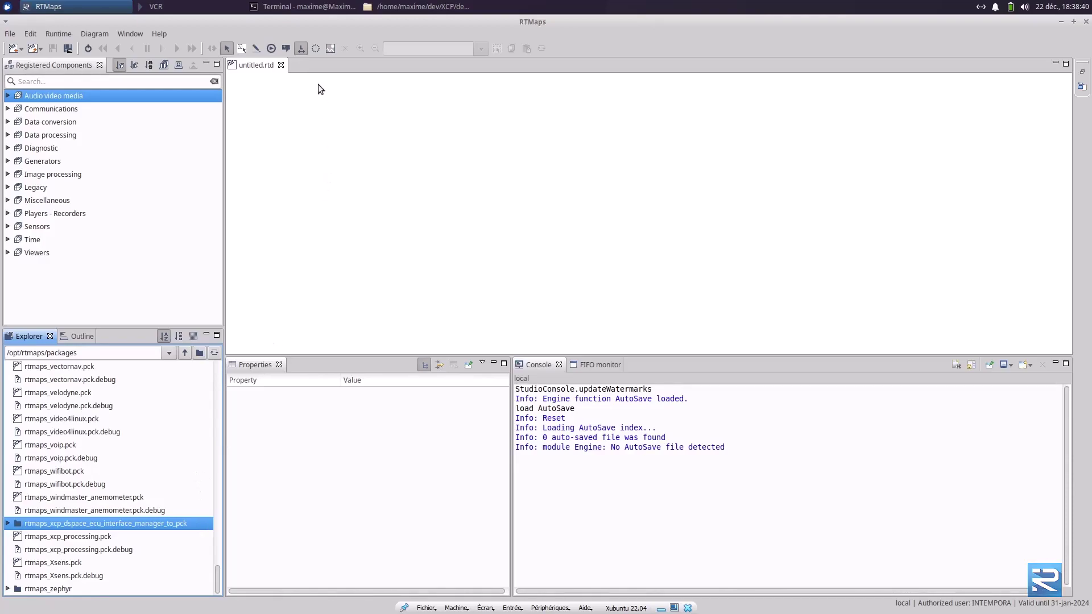
{"action": "left_click", "coordinate": [302, 6]}
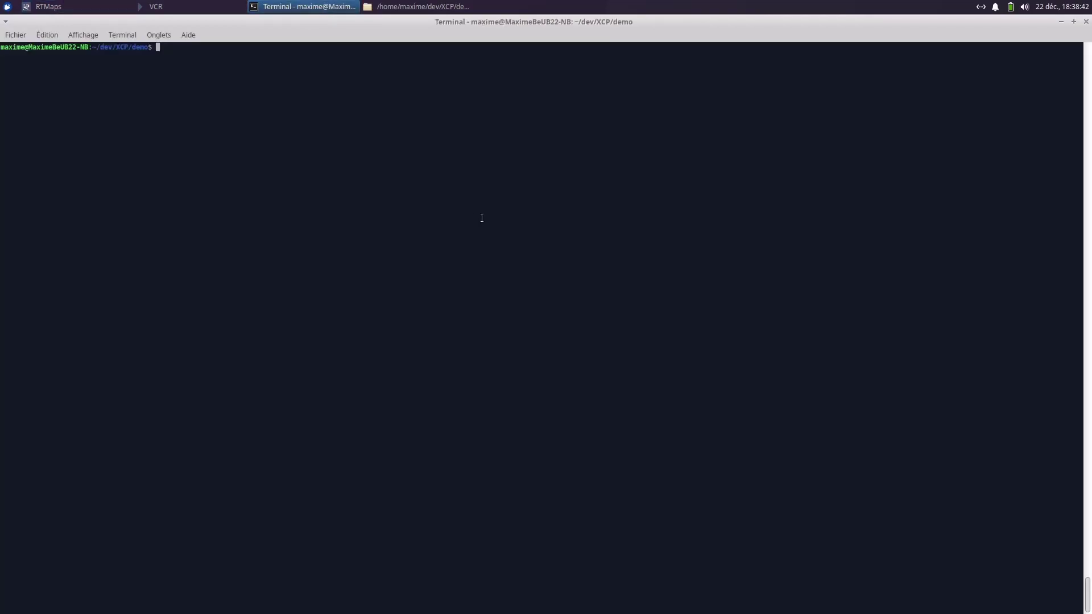
Convert Application_001_(#001).eic into an RTMaps package using xcp_dspace_ecu_interface_manager_to_pck.
{"action": "key", "text": "Up"}
{"action": "key", "text": "Up"}
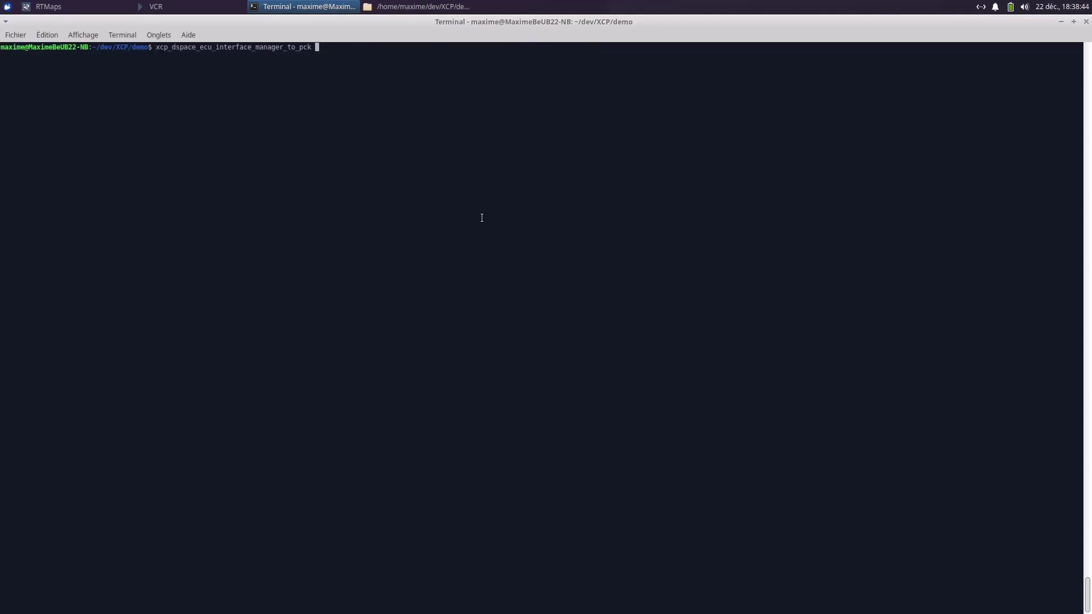
{"action": "key", "text": "Return"}
{"action": "key", "text": "Up"}
{"action": "key", "text": "Up"}
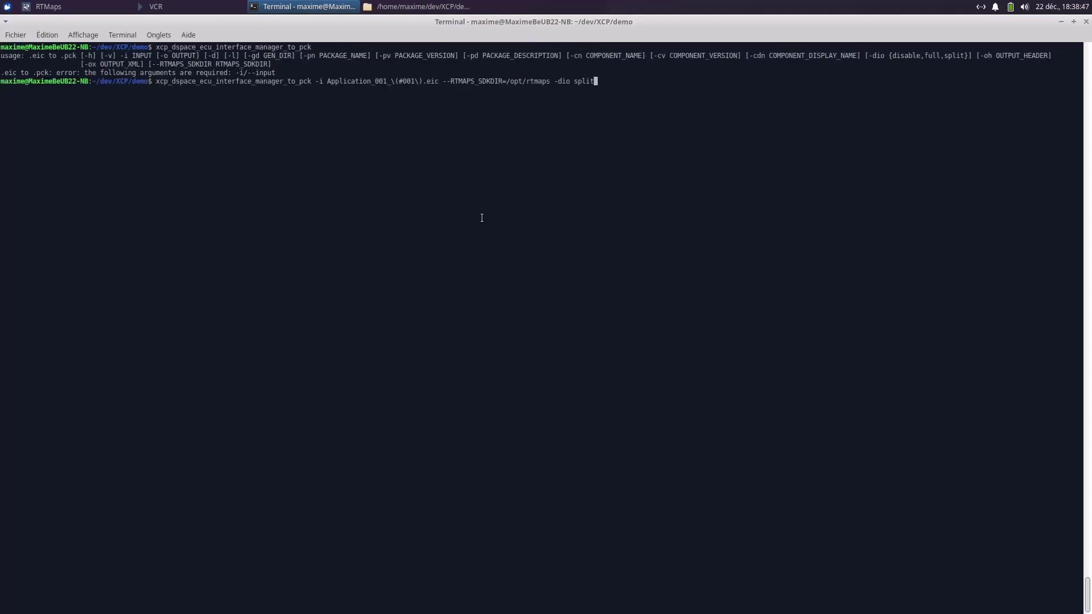
{"action": "key", "text": "Return"}
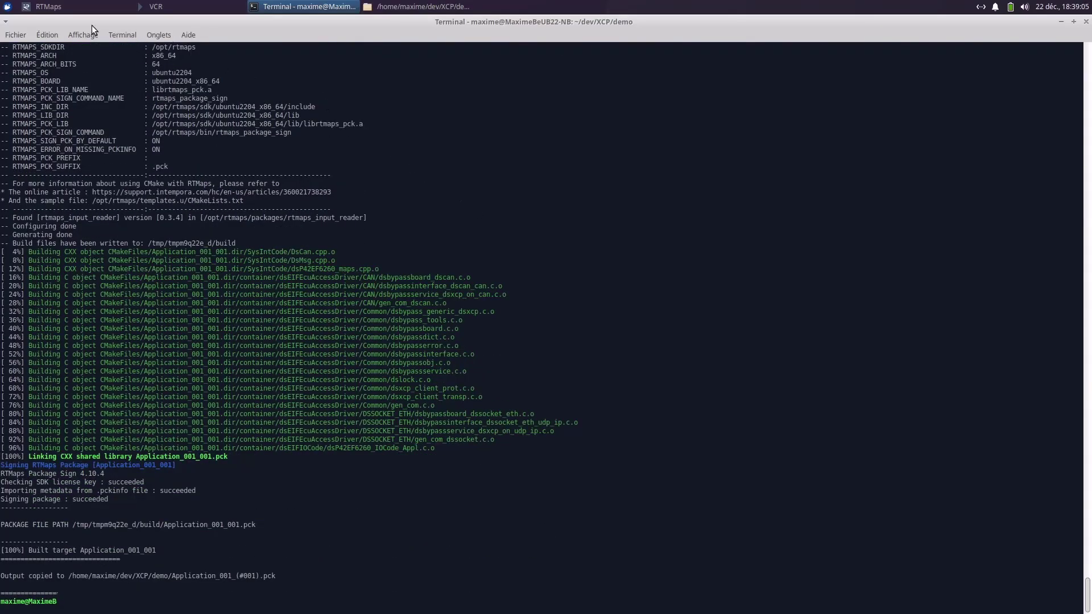
Register Application_001_(#001).pck in RTMaps and place an Application_001_001_1 block on the diagram.
{"action": "left_click", "coordinate": [48, 7]}
{"action": "left_click", "coordinate": [421, 7]}
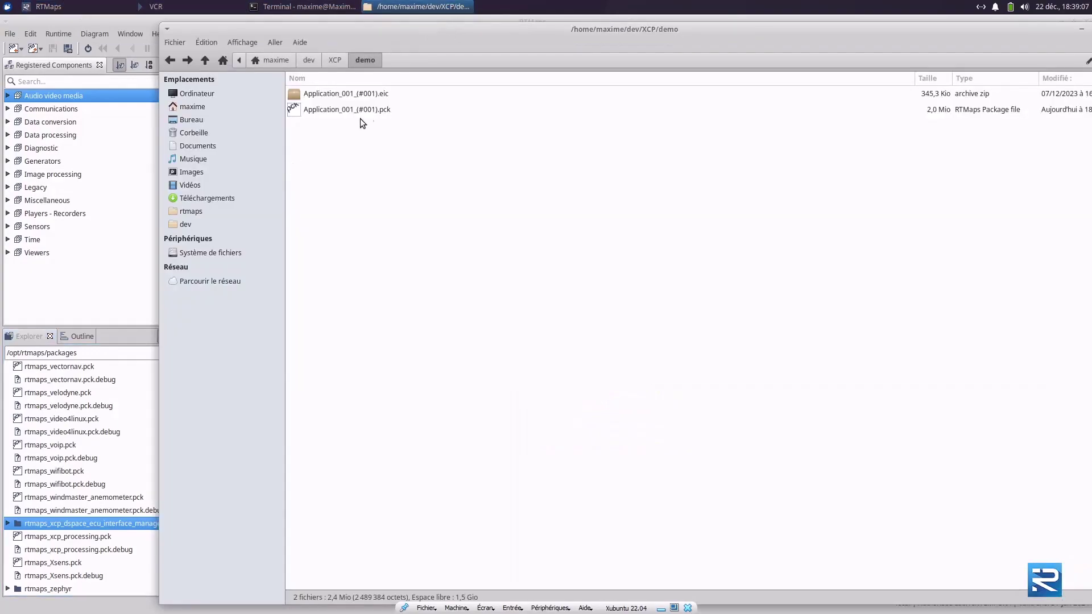
{"action": "left_click_drag", "start_coordinate": [374, 108], "coordinate": [441, 126]}
{"action": "double_click", "coordinate": [67, 267]}
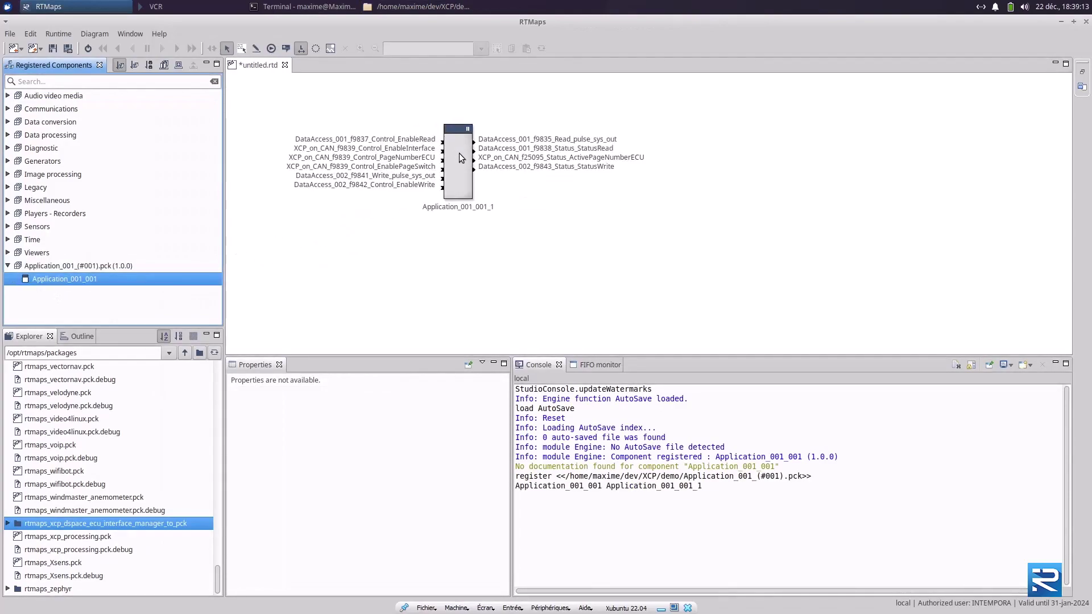
{"action": "left_click", "coordinate": [459, 152]}
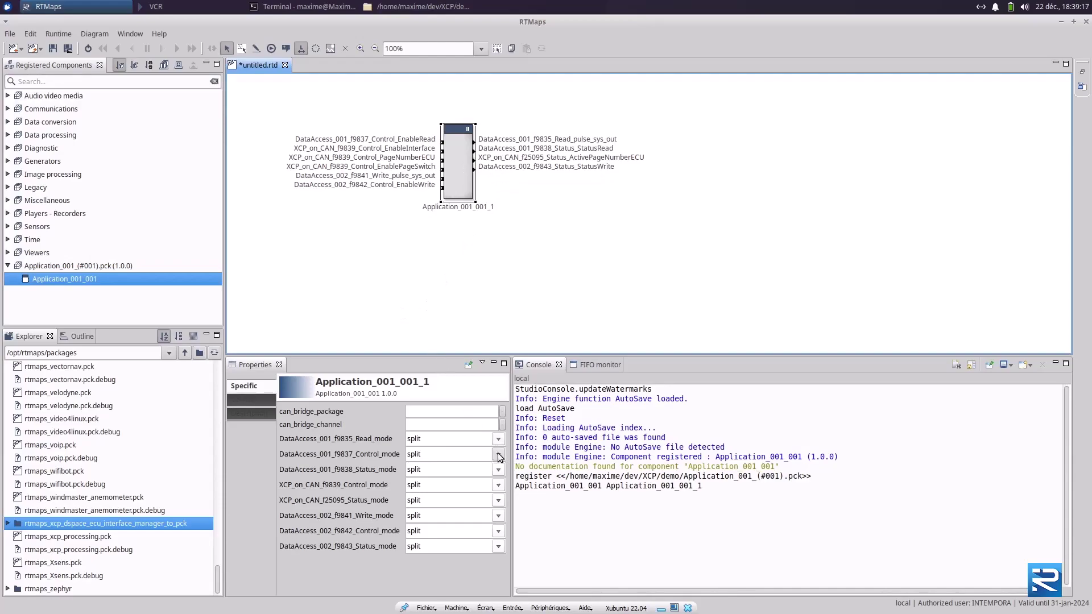
Switch XCP_on_CAN_f9839_Control_mode to disable, then full, and finally back to split.
{"action": "left_click", "coordinate": [497, 485]}
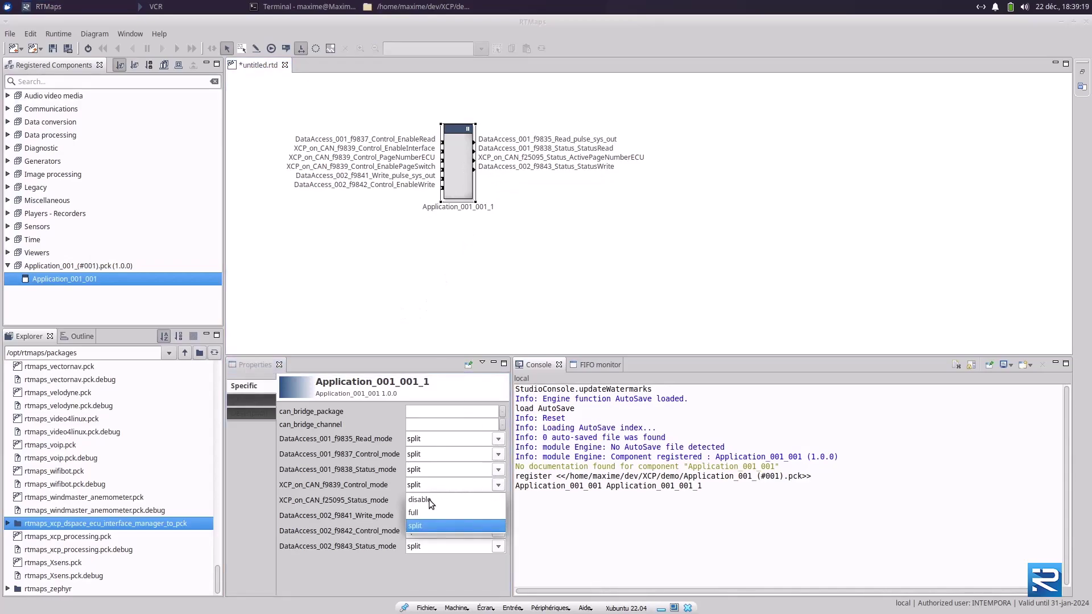
{"action": "left_click", "coordinate": [428, 499]}
{"action": "left_click", "coordinate": [499, 485]}
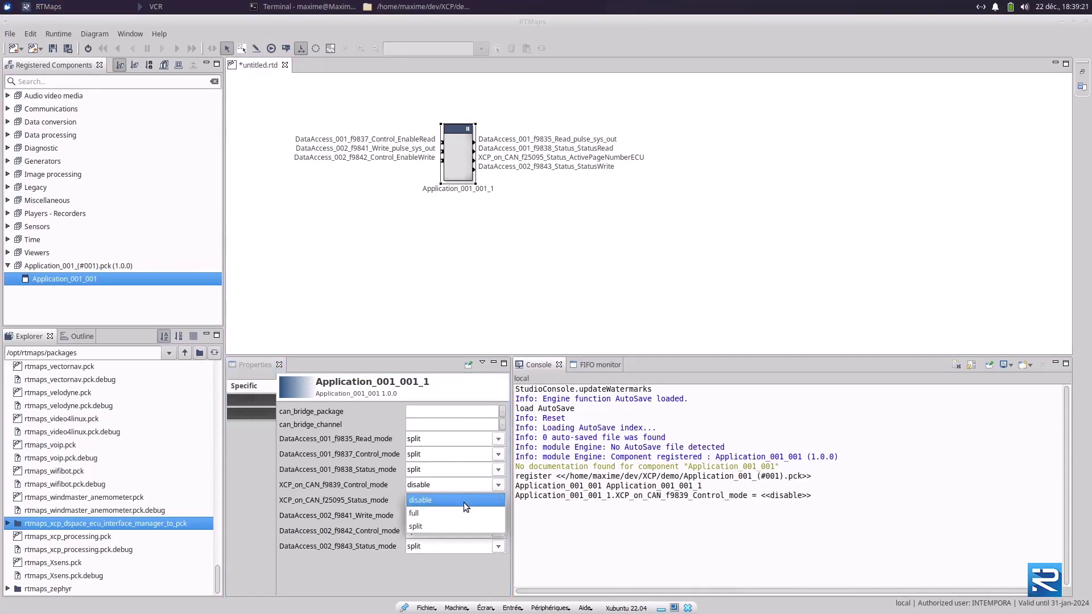
{"action": "left_click", "coordinate": [432, 514]}
{"action": "left_click", "coordinate": [497, 485]}
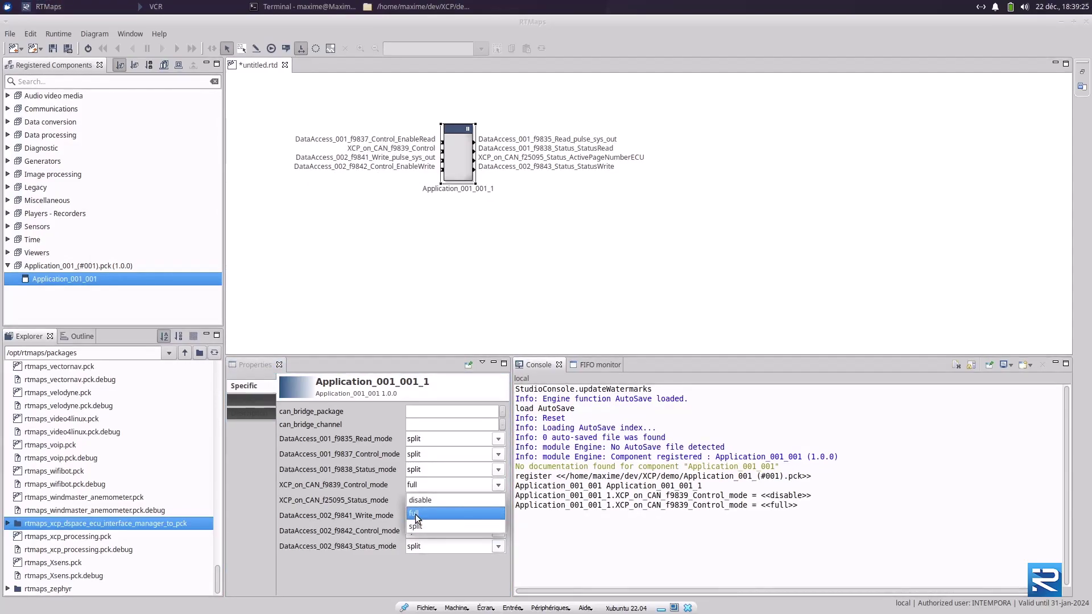
{"action": "left_click", "coordinate": [416, 525]}
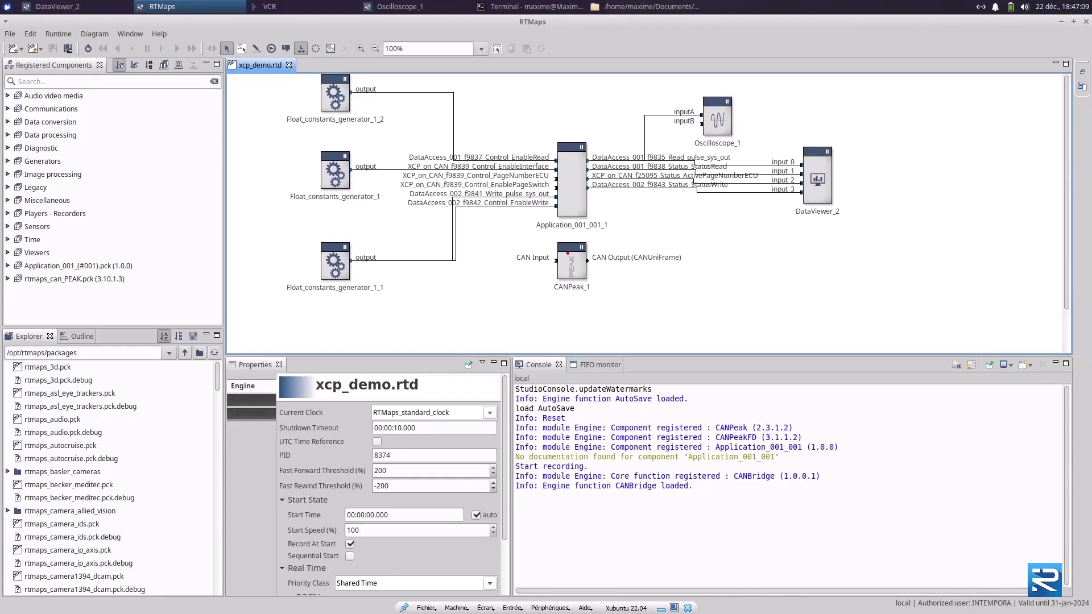
{"action": "left_click", "coordinate": [567, 273]}
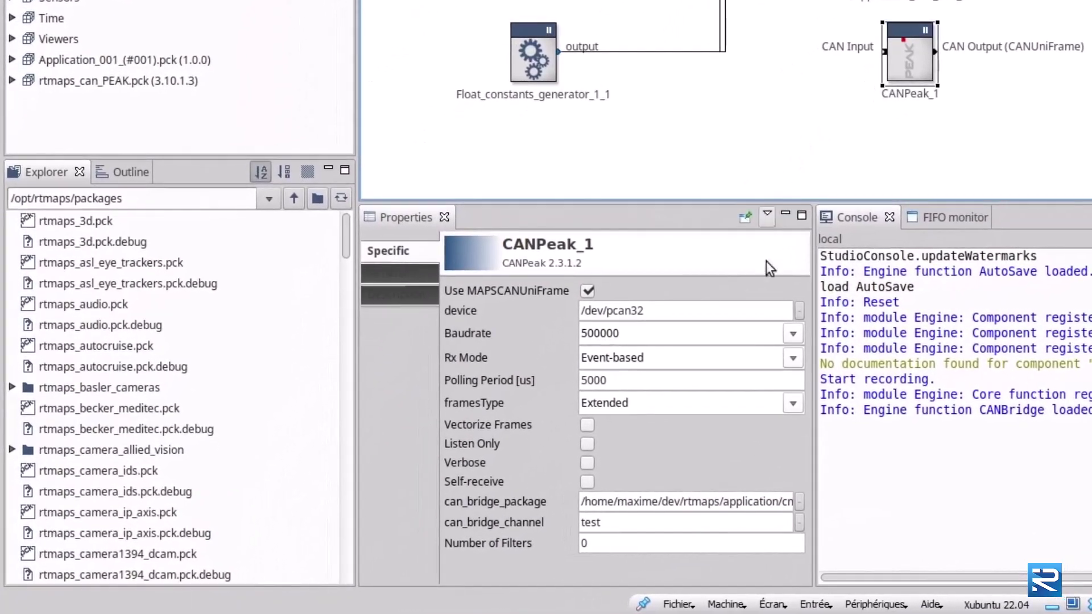
{"action": "left_click", "coordinate": [609, 522]}
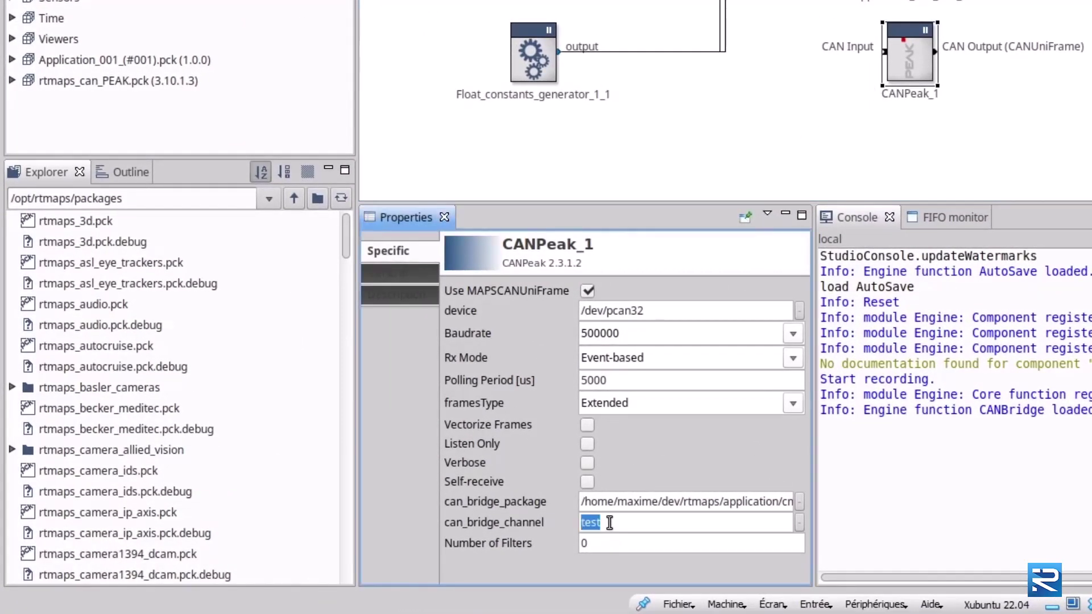
{"action": "left_click", "coordinate": [711, 142]}
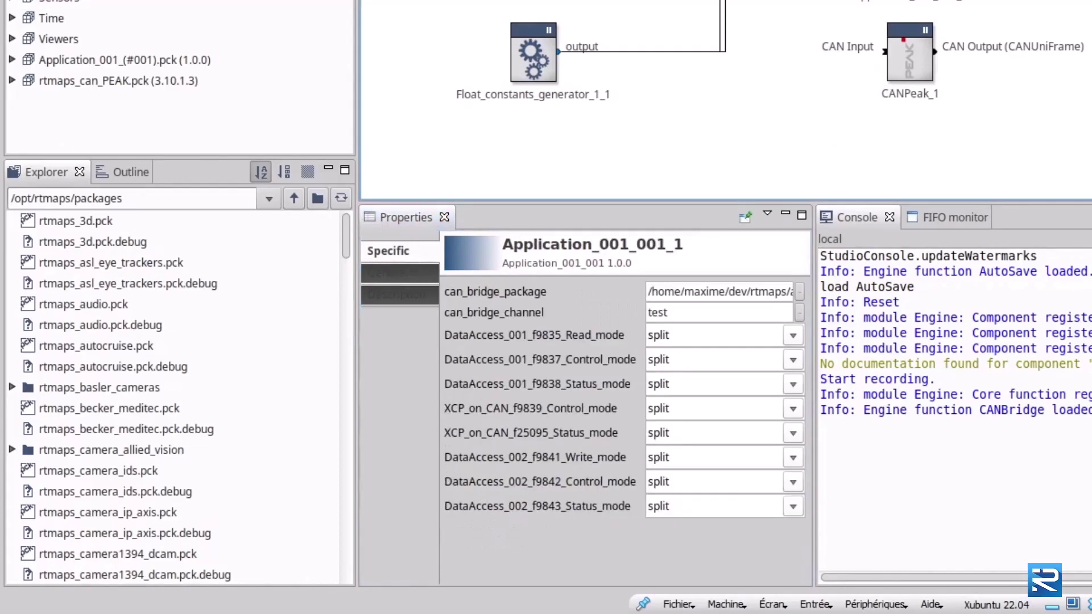
{"action": "left_click", "coordinate": [686, 312]}
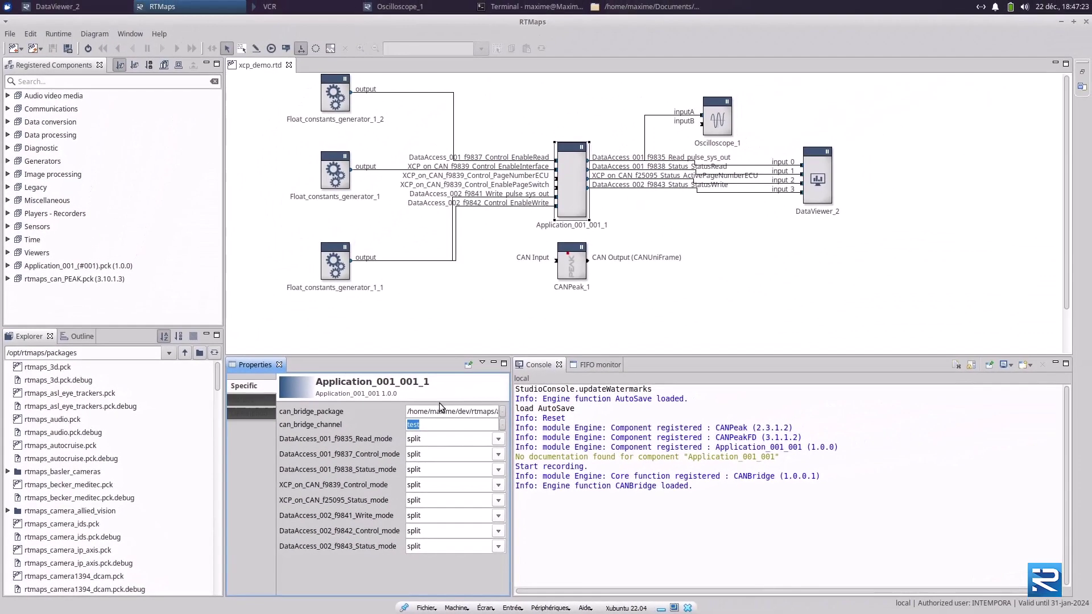
{"action": "double_click", "coordinate": [437, 410]}
Run the diagram and set Float_constants_generator_1_2's value_1 to 0, then 1.
{"action": "left_click", "coordinate": [89, 48]}
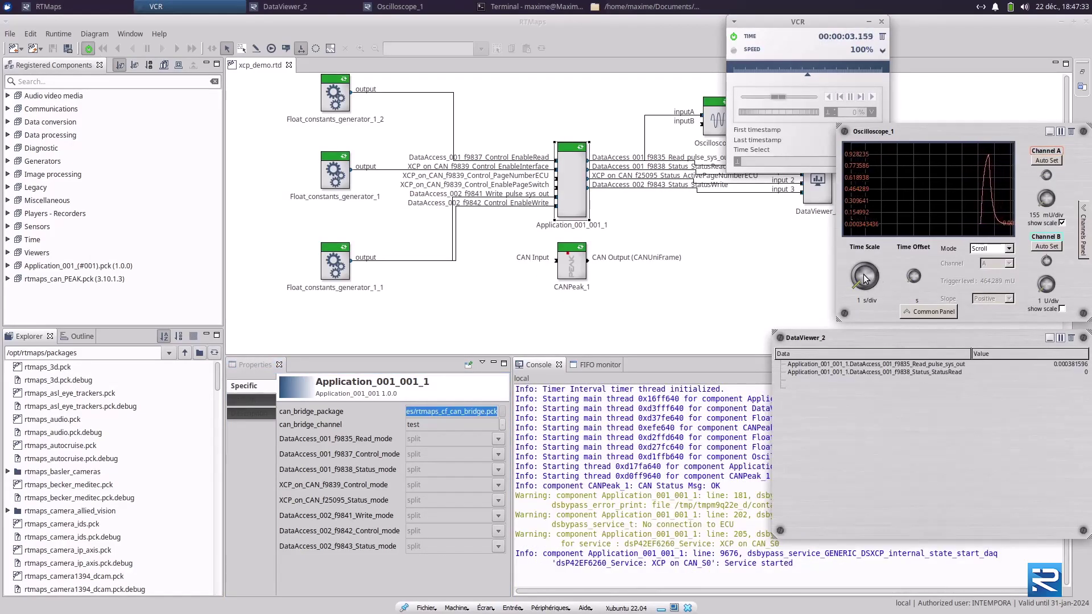
{"action": "left_click", "coordinate": [335, 95]}
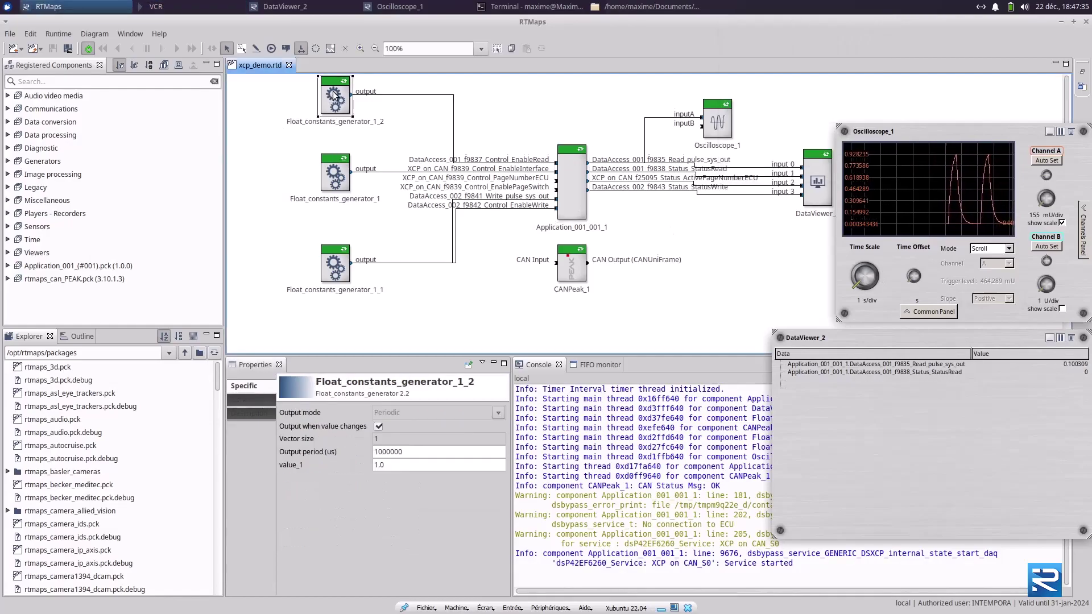
{"action": "double_click", "coordinate": [404, 464]}
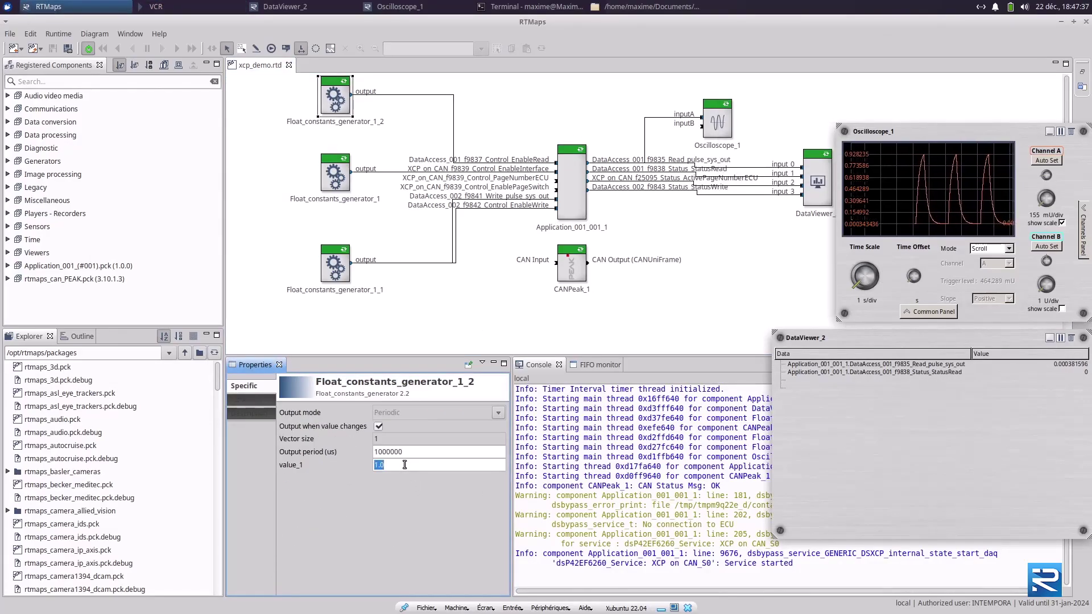
{"action": "type", "text": "0"}
{"action": "key", "text": "Return"}
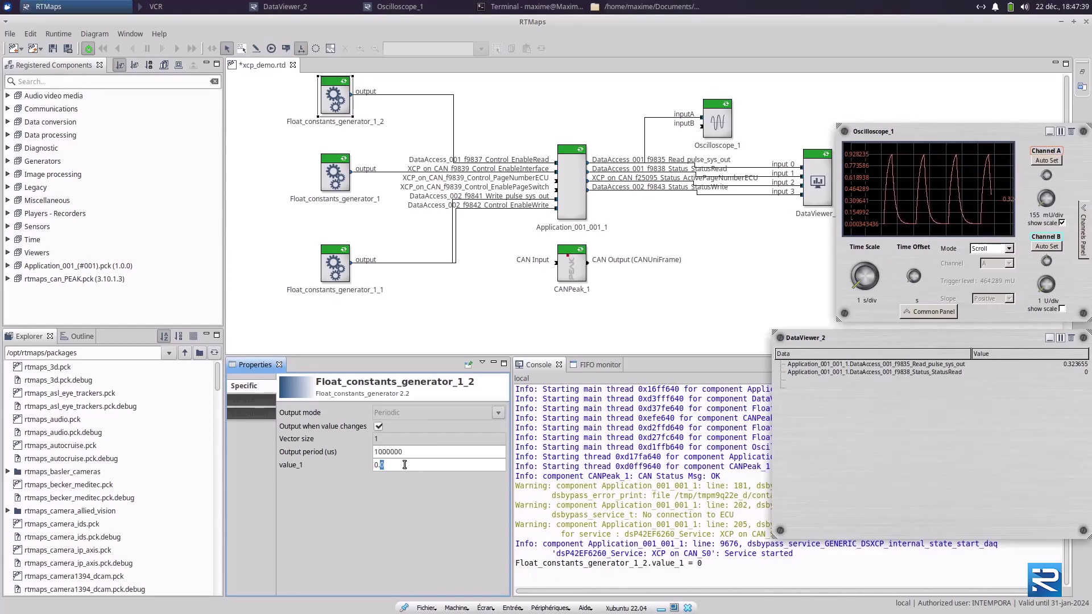
{"action": "type", "text": "1"}
{"action": "key", "text": "Return"}
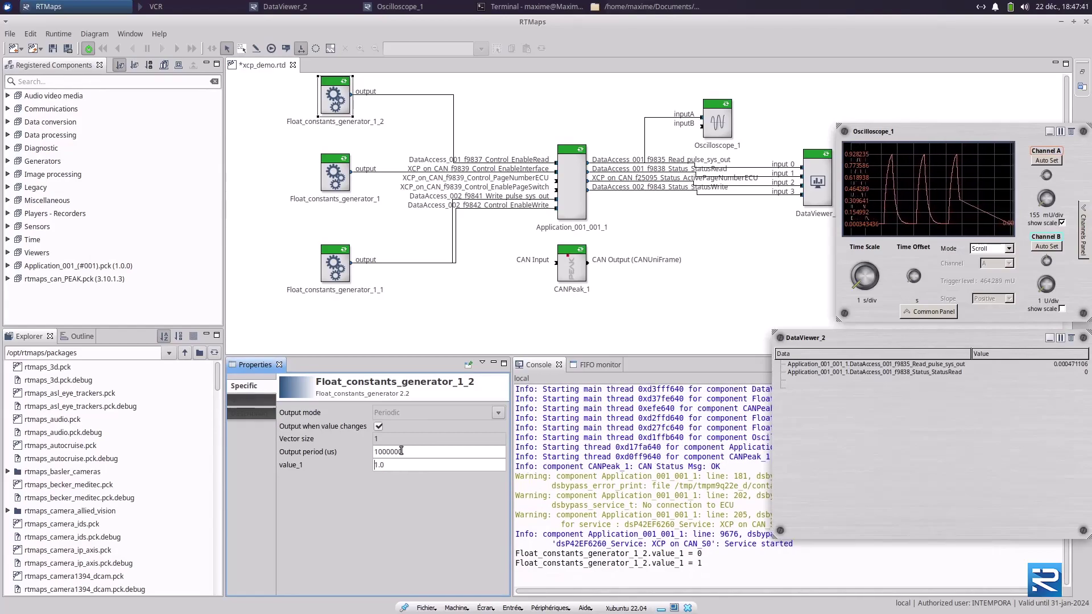
Change Float_constants_generator_1_1's value_1 to 2, then 1, then 0.
{"action": "left_click", "coordinate": [326, 270]}
{"action": "double_click", "coordinate": [416, 464]}
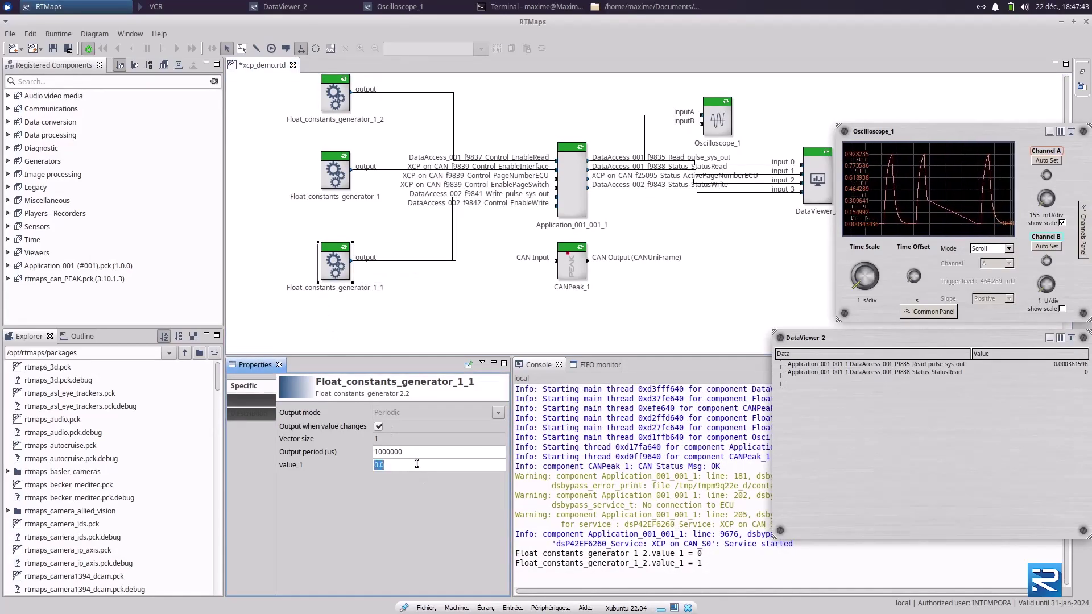
{"action": "type", "text": "2"}
{"action": "key", "text": "Return"}
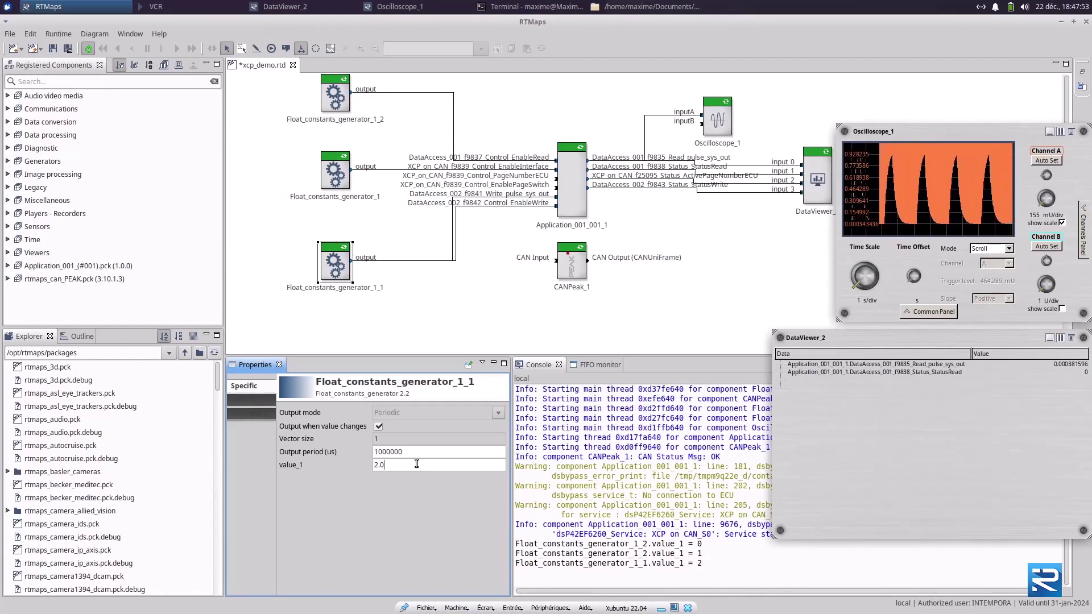
{"action": "key", "text": "ctrl+a"}
{"action": "type", "text": "1"}
{"action": "key", "text": "Return"}
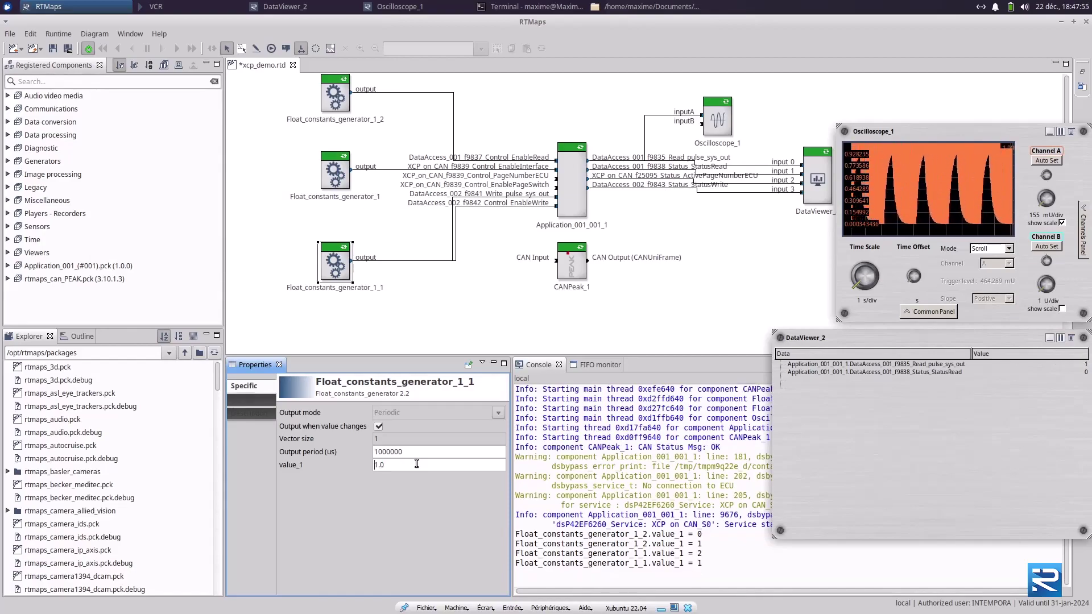
{"action": "key", "text": "ctrl+a"}
{"action": "type", "text": "0"}
{"action": "key", "text": "Return"}
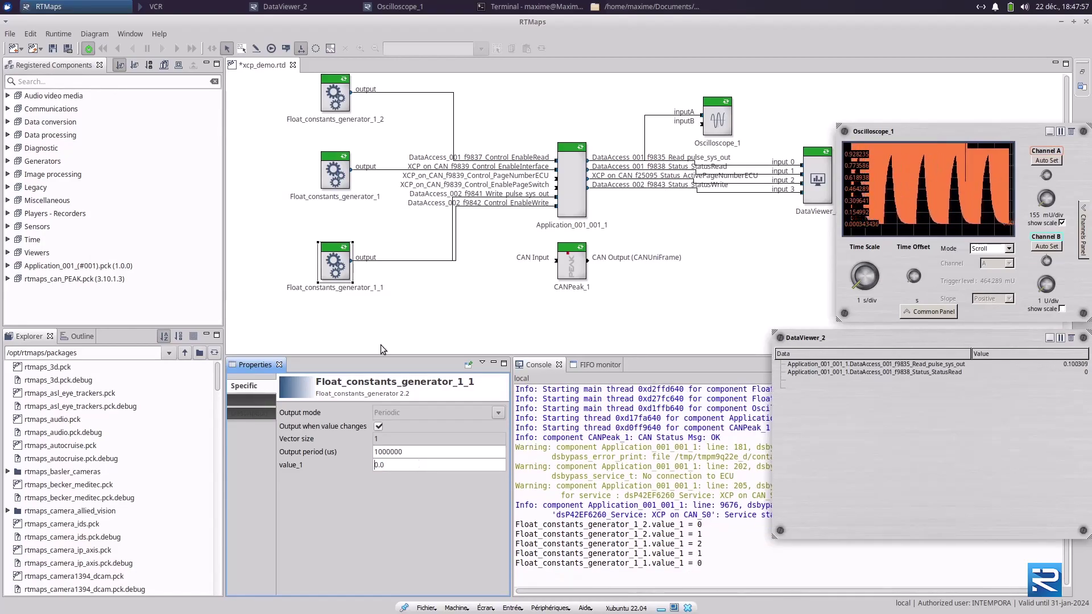
Set Float_constants_generator_1's value_1 to 0.
{"action": "left_click", "coordinate": [333, 170]}
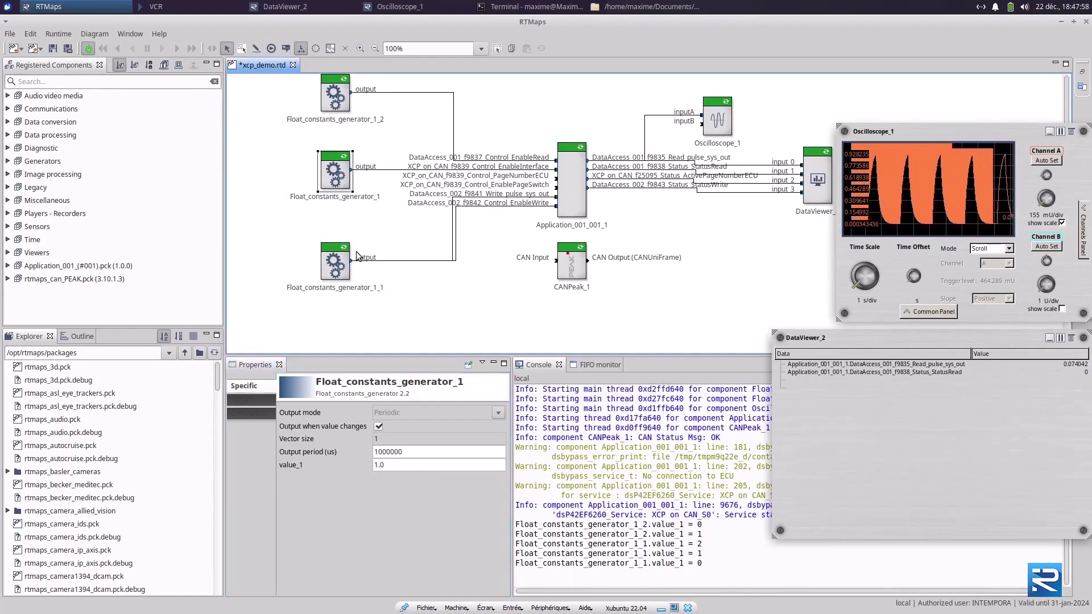
{"action": "left_click", "coordinate": [391, 466]}
{"action": "key", "text": "ctrl+a"}
{"action": "type", "text": "0"}
{"action": "key", "text": "Return"}
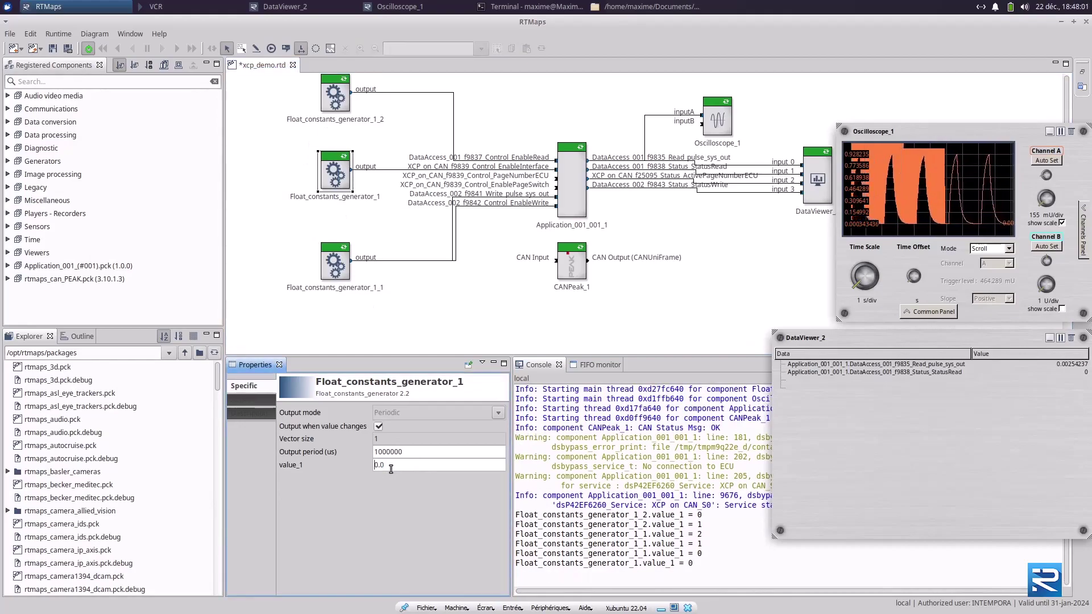